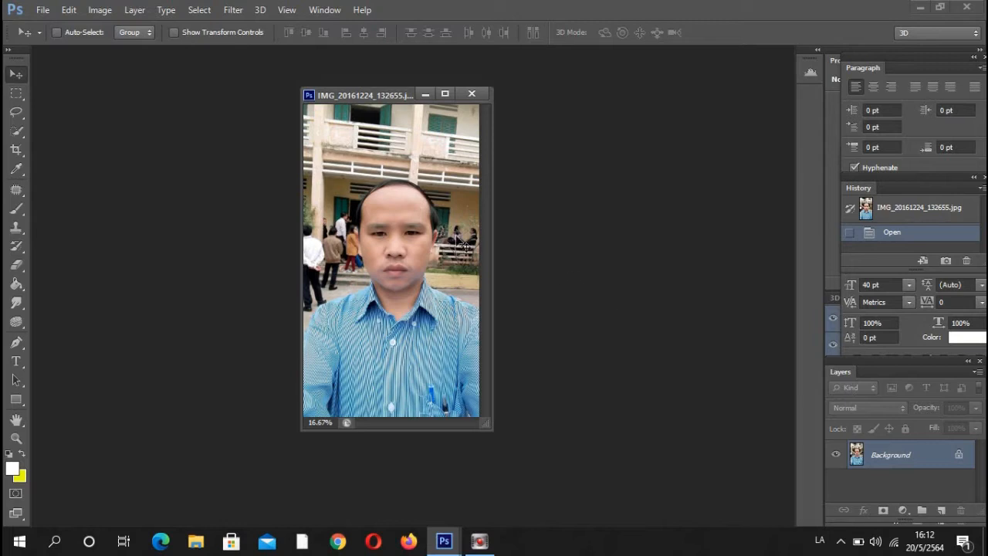
# Step: Switch to Chrome, search Google for "remove background" and open the remove.bg website
pyautogui.moveTo(362, 98)
pyautogui.mouseDown()
pyautogui.moveTo(300, 98)
pyautogui.moveTo(368, 98)
pyautogui.mouseUp()
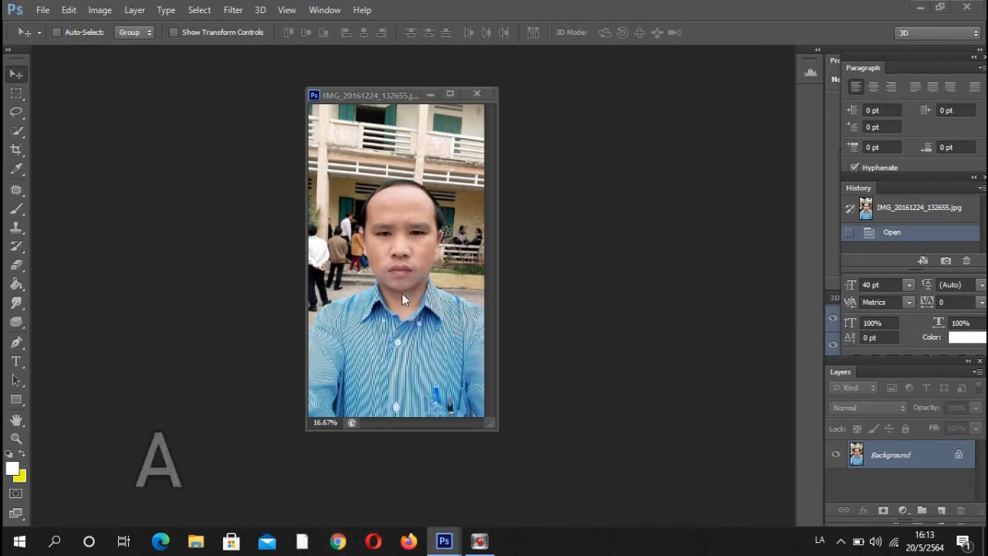
pyautogui.hotkey('alt', 'Tab')
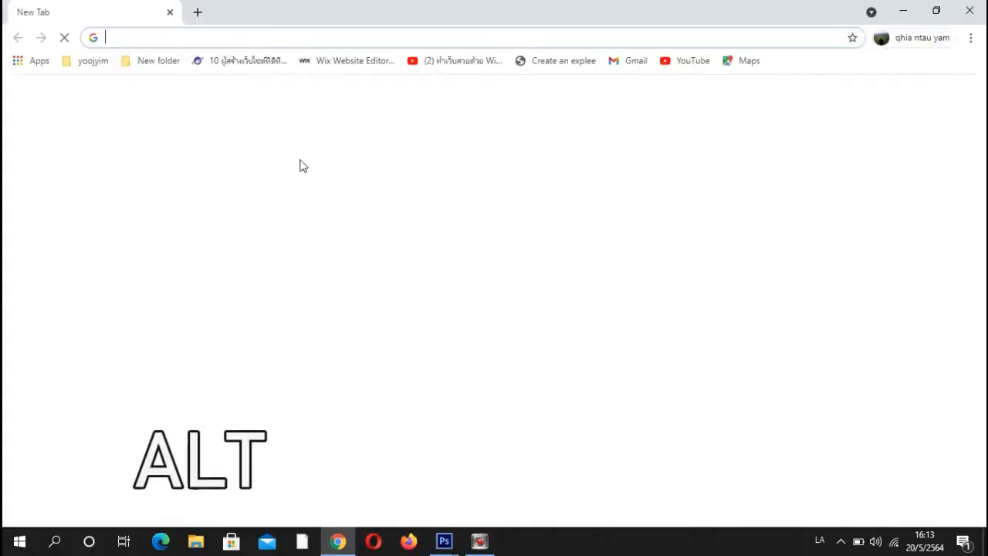
pyautogui.hotkey('alt', 'shift')
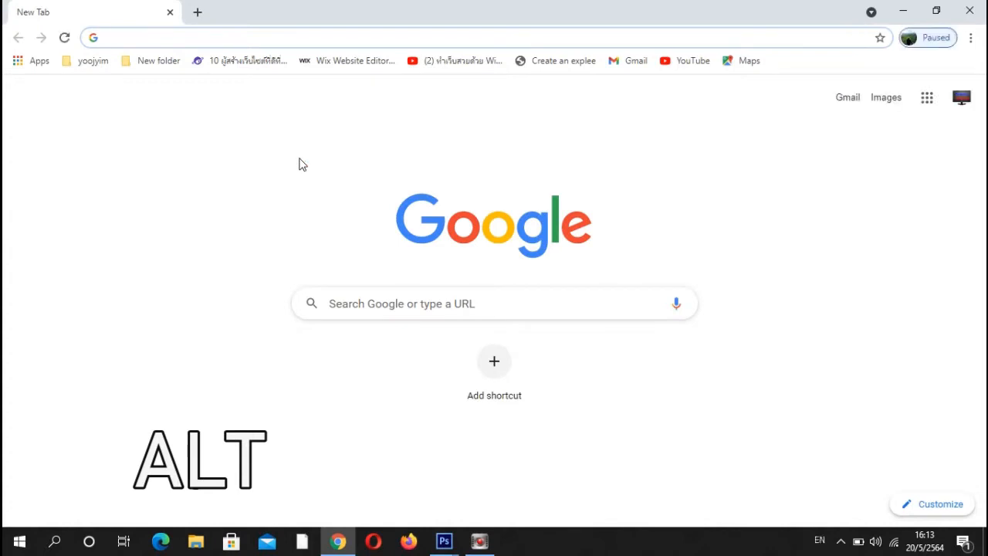
pyautogui.write('remove background')
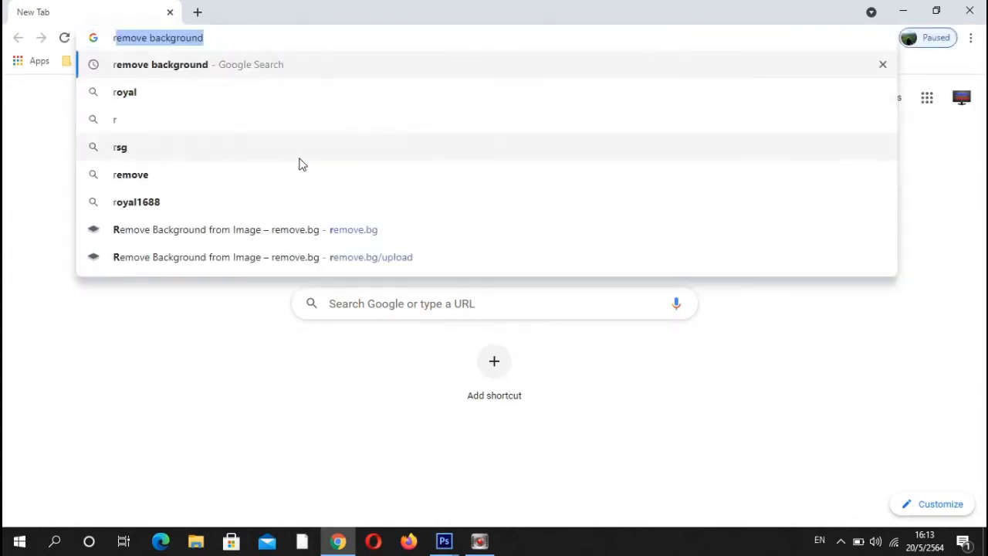
pyautogui.press('Return')
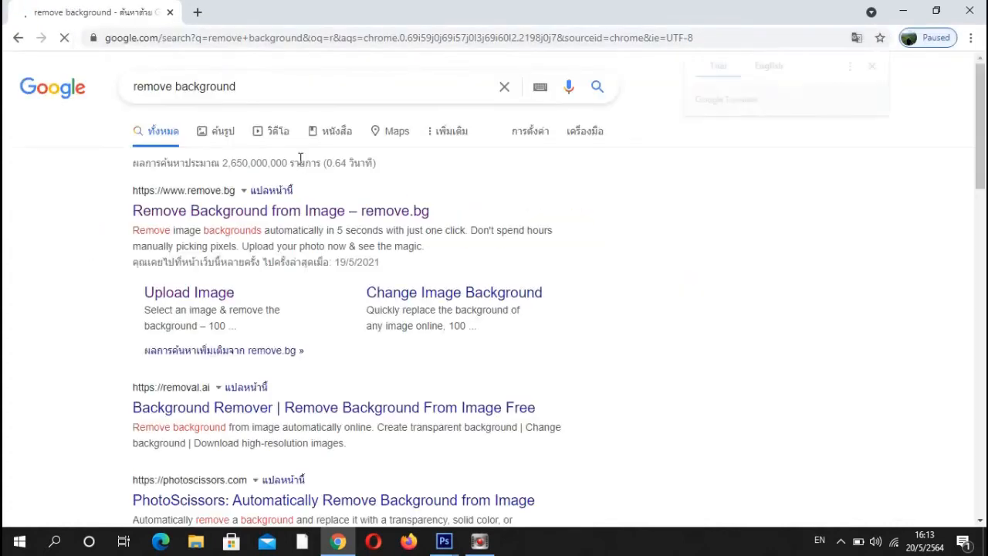
pyautogui.click(302, 221)
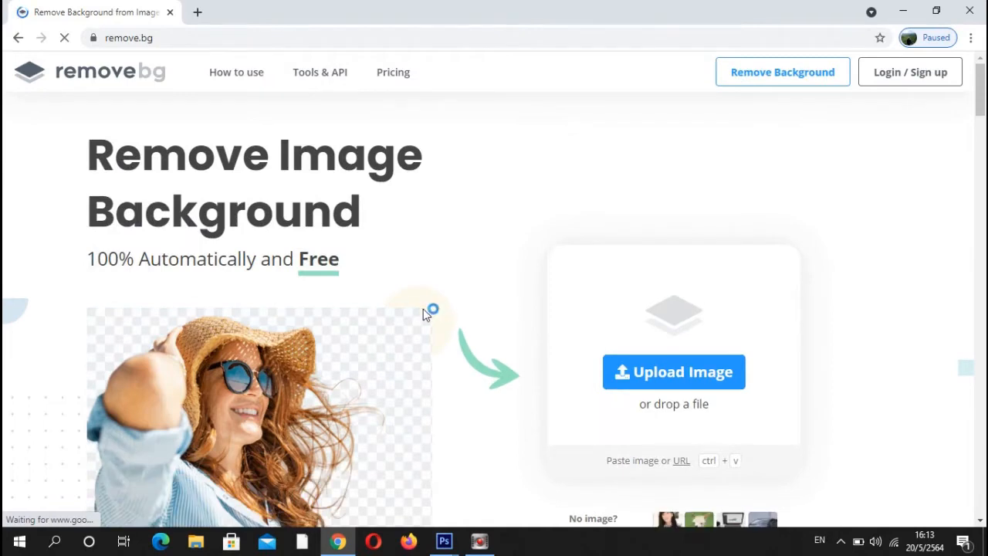
# Step: Upload the portrait IMG_20161224_132655 from the Desktop to remove.bg for background removal
pyautogui.click(686, 376)
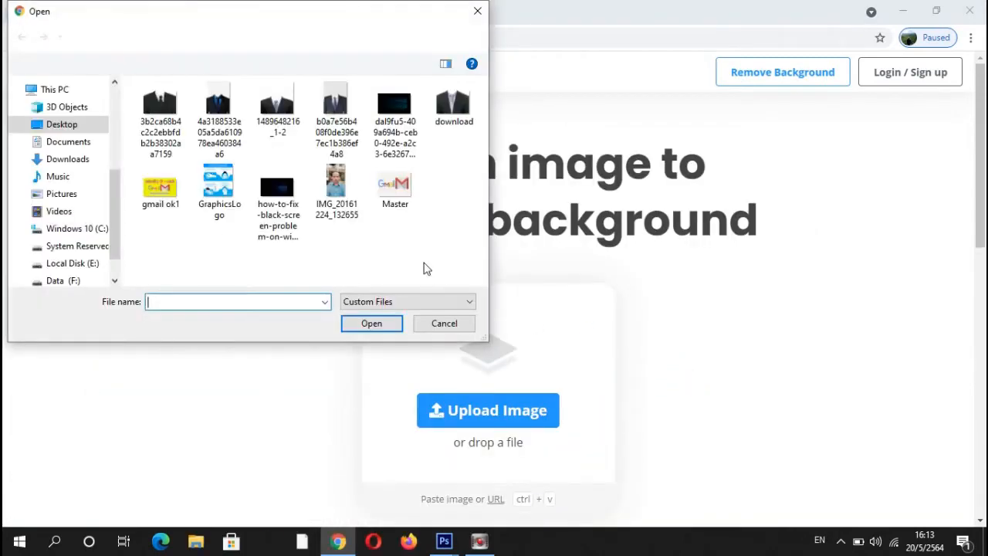
pyautogui.click(388, 200)
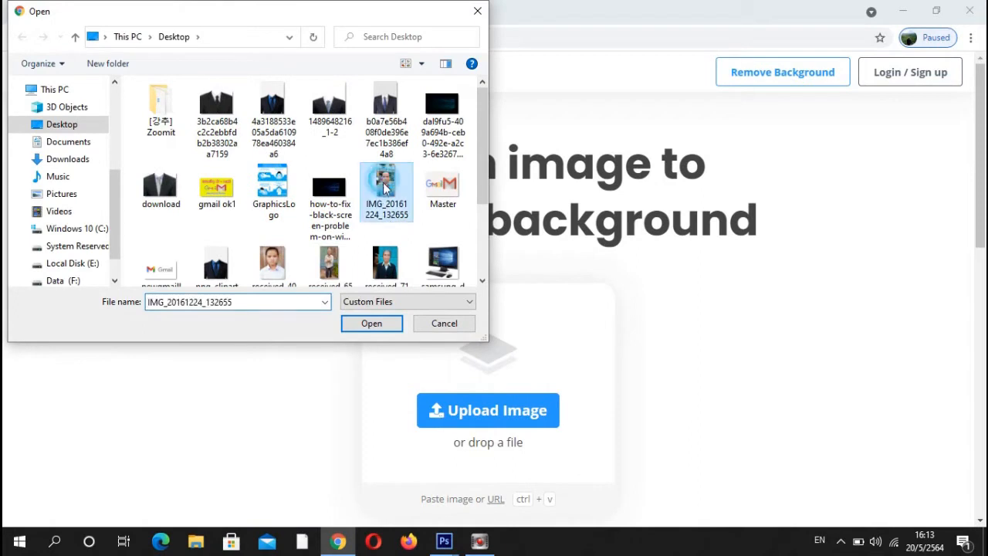
pyautogui.click(371, 324)
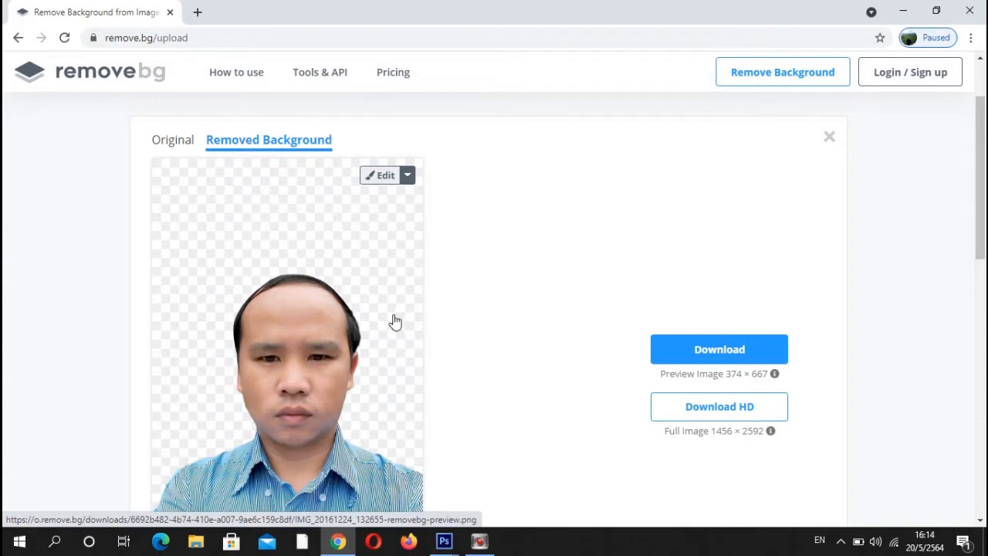
# Step: Open the preview version of the cut-out portrait for editing and give it the solid cyan background colour
pyautogui.scroll(-3, 393, 322)
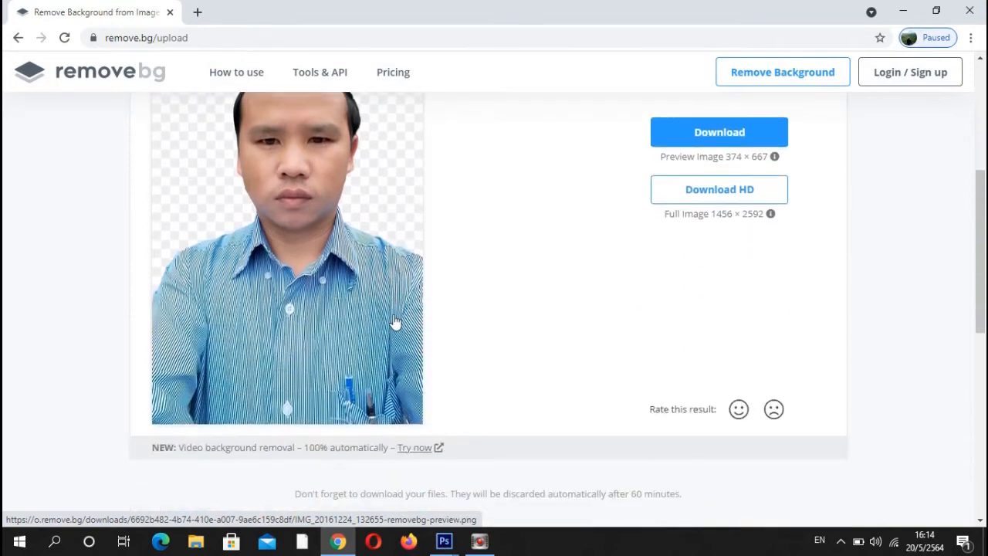
pyautogui.scroll(3, 394, 322)
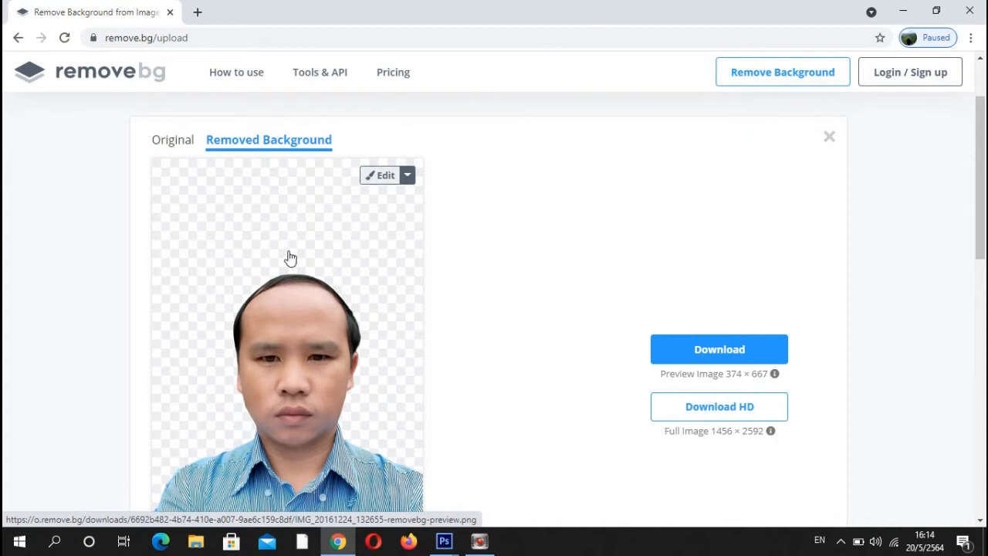
pyautogui.click(406, 175)
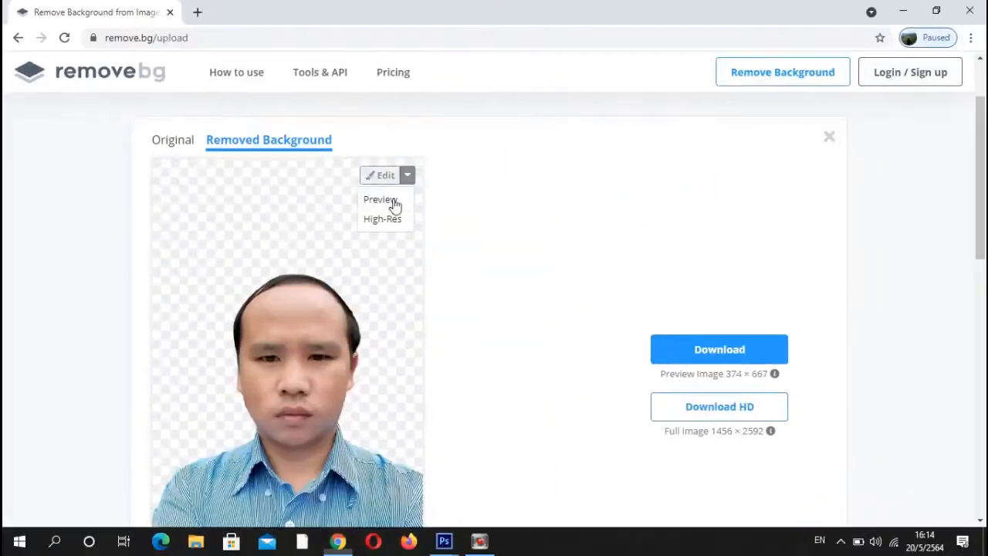
pyautogui.click(487, 287)
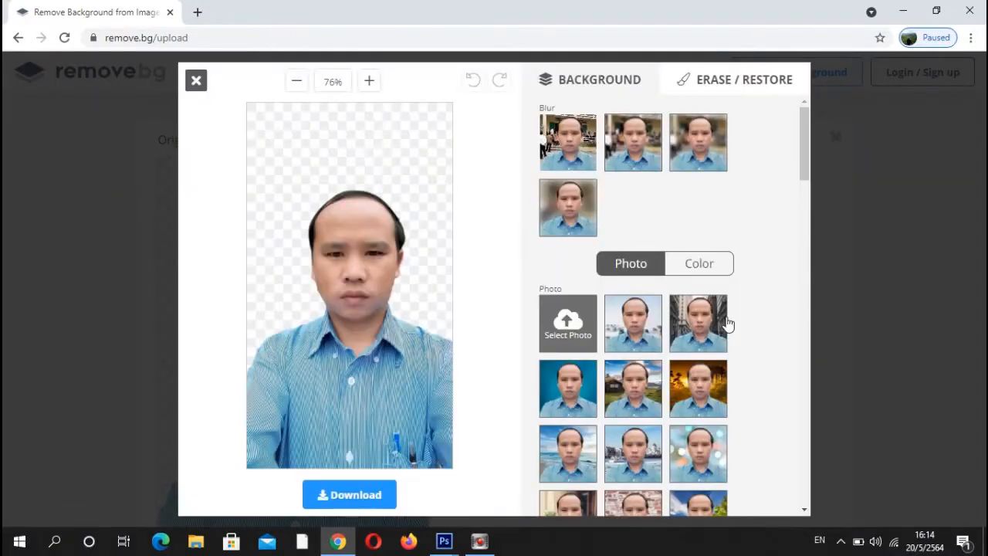
pyautogui.click(700, 265)
pyautogui.scroll(-2, 699, 265)
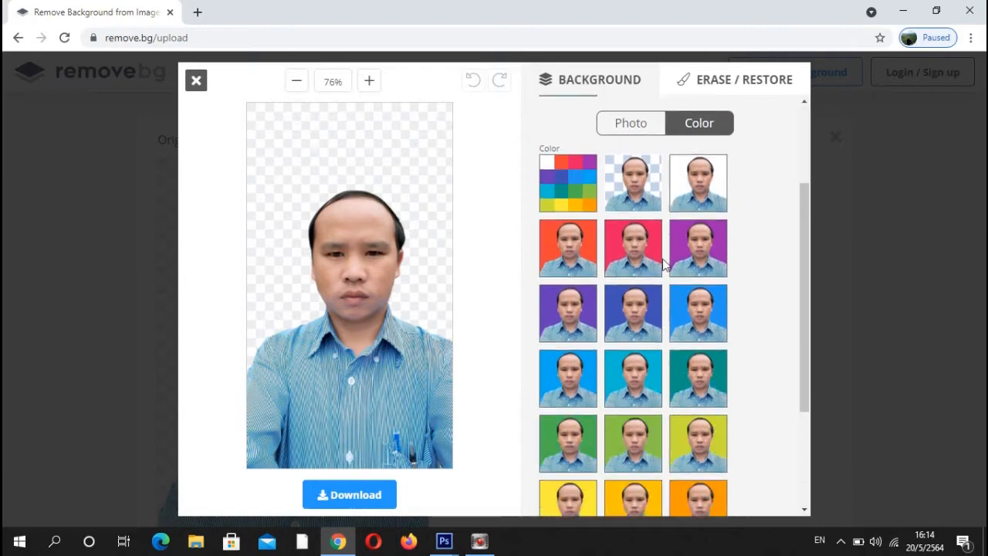
pyautogui.click(611, 377)
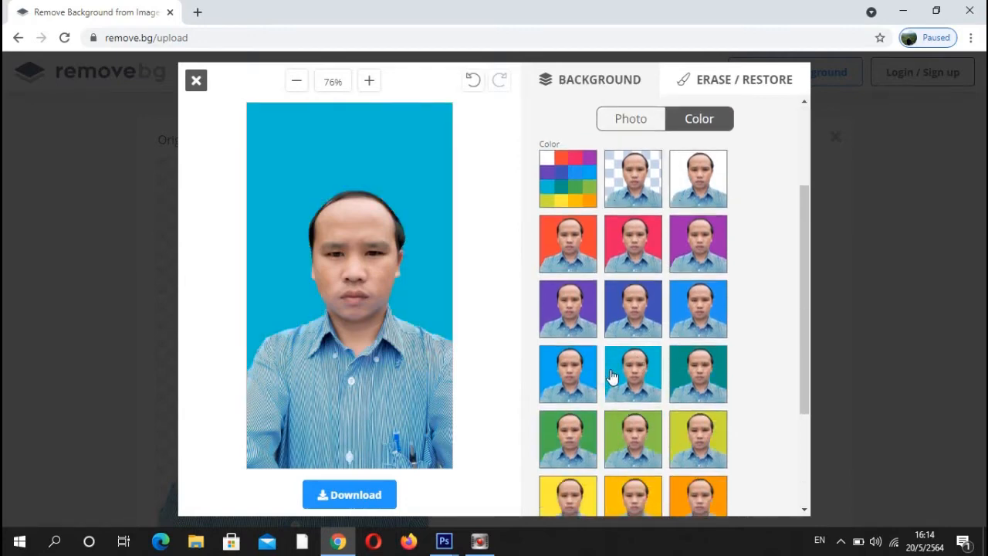
# Step: Download the portrait with its cyan background and switch back to Photoshop
pyautogui.click(361, 495)
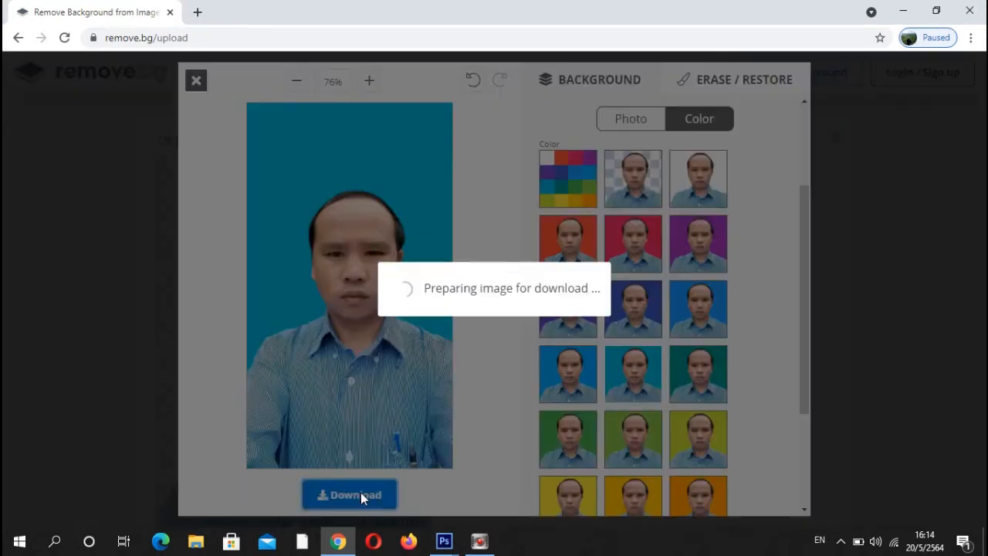
pyautogui.click(427, 311)
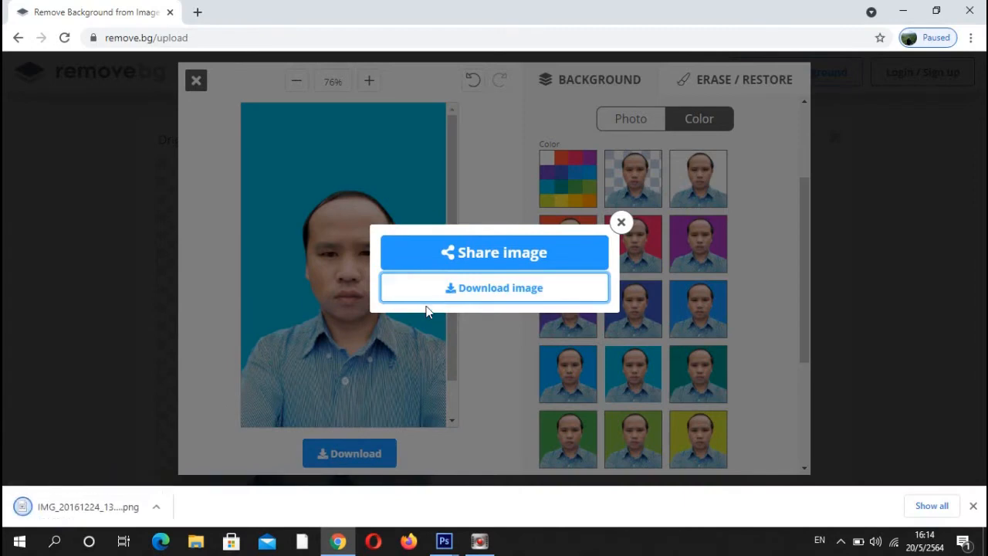
pyautogui.moveTo(451, 550)
pyautogui.click(445, 542)
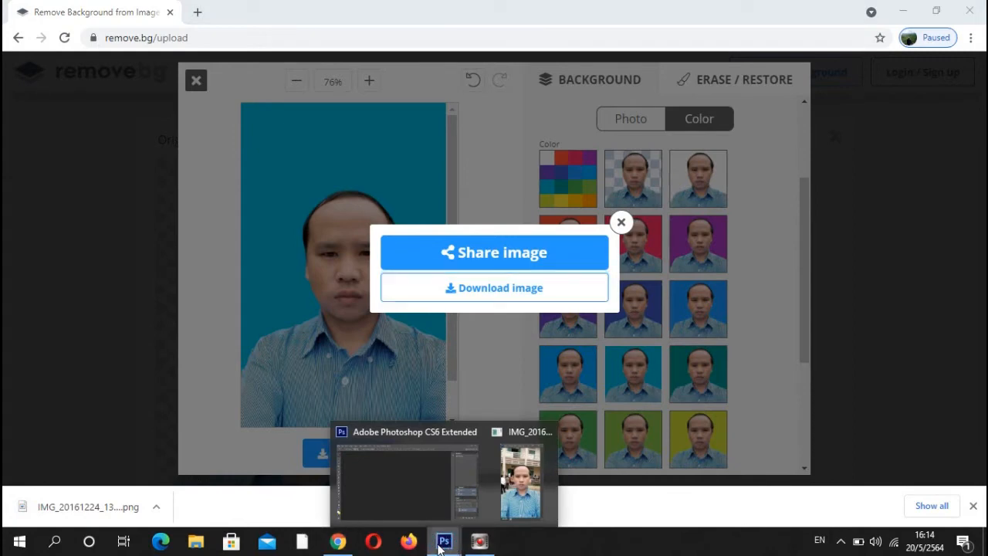
pyautogui.moveTo(442, 544)
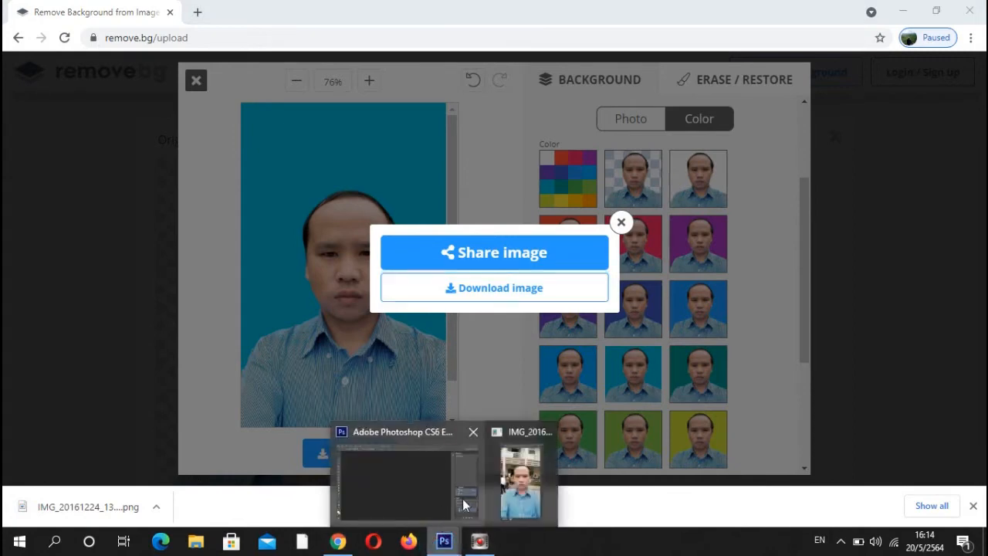
pyautogui.click(467, 487)
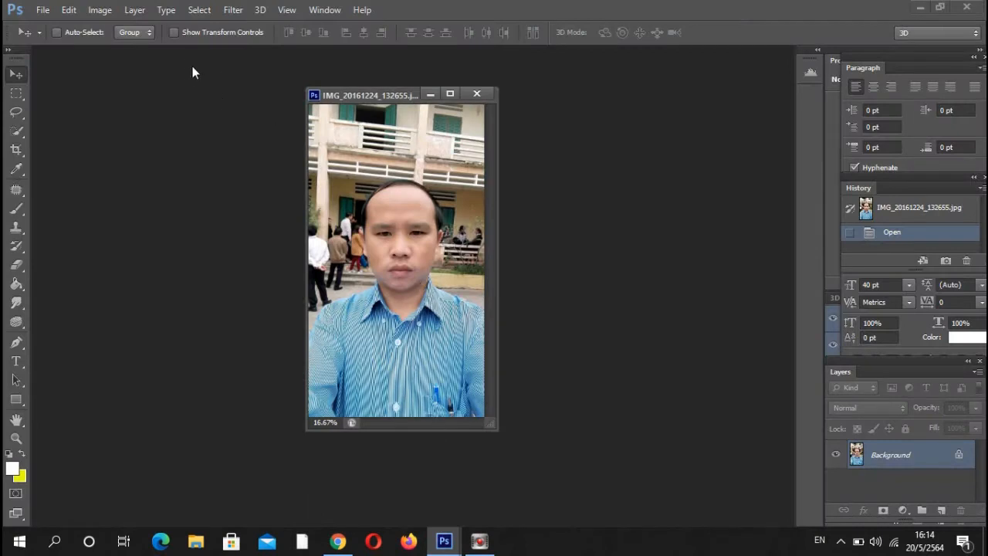
# Step: Move the original photo's window aside and open the cyan-background IMG_20161224_132655 (1) picture from the Downloads folder
pyautogui.moveTo(388, 95); pyautogui.dragTo(588, 103)
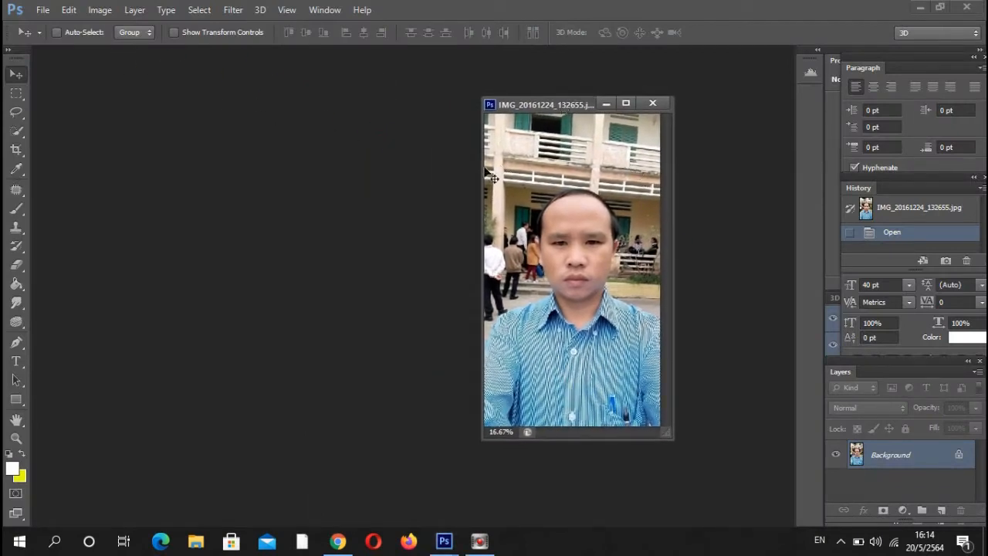
pyautogui.click(42, 9)
pyautogui.click(62, 37)
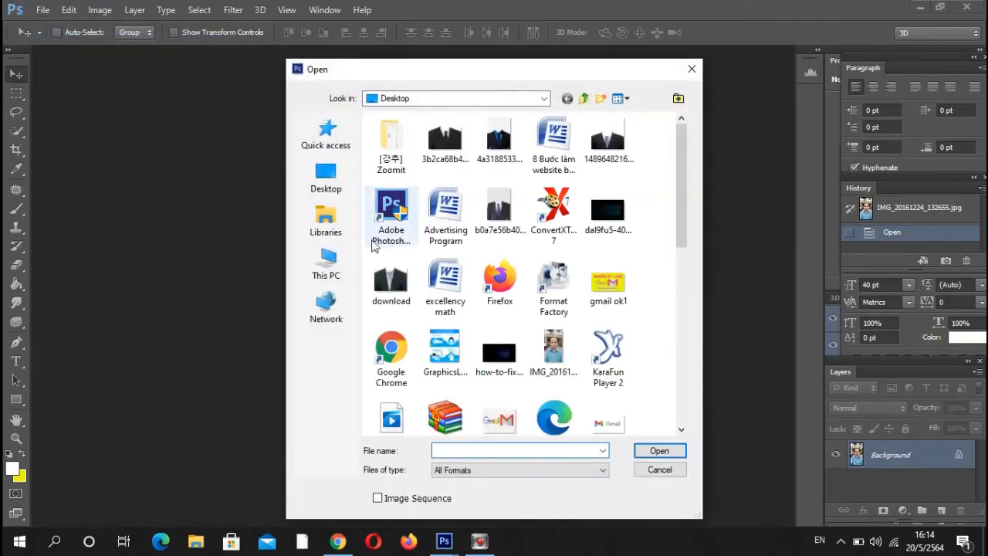
pyautogui.click(324, 266)
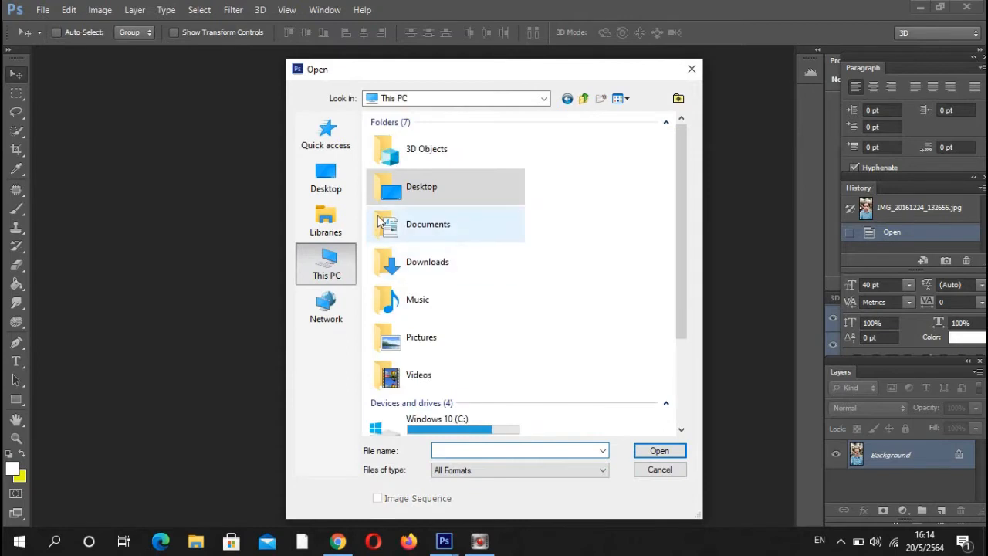
pyautogui.click(449, 269)
pyautogui.doubleClick(450, 269)
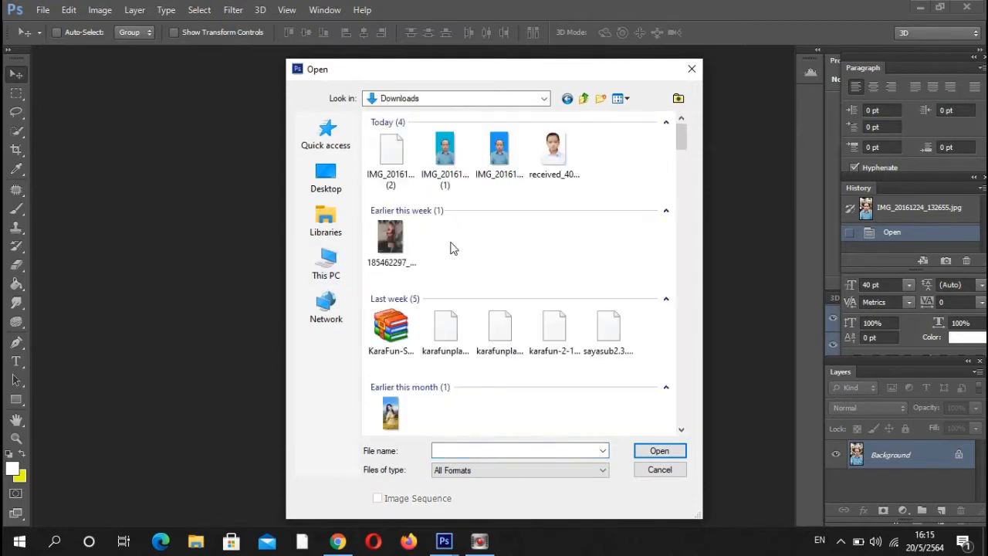
pyautogui.doubleClick(445, 155)
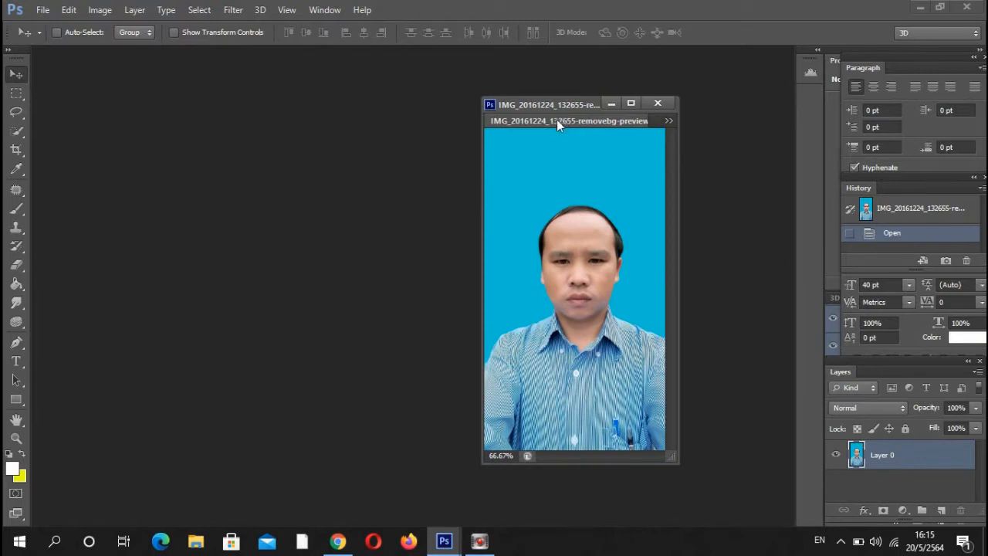
# Step: Float the cyan-background portrait in its own window and place it to the left of the original photo
pyautogui.moveTo(556, 121); pyautogui.dragTo(338, 103)
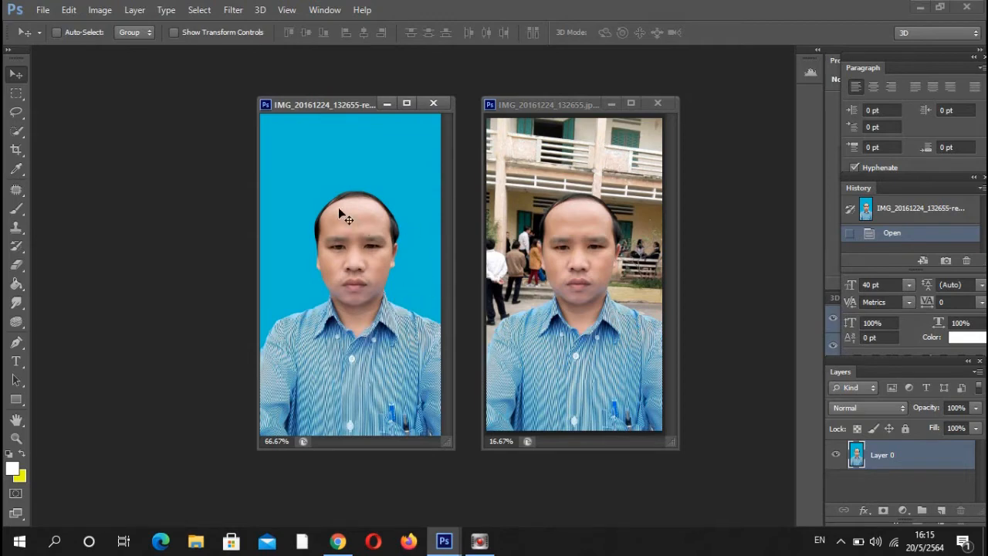
pyautogui.moveTo(344, 106); pyautogui.dragTo(288, 112)
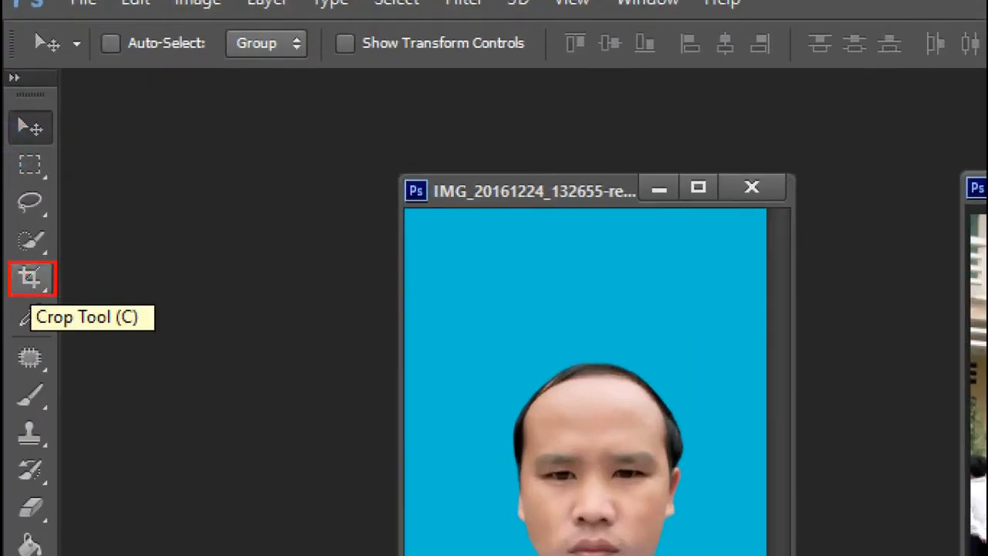
pyautogui.moveTo(64, 256); pyautogui.dragTo(270, 108)
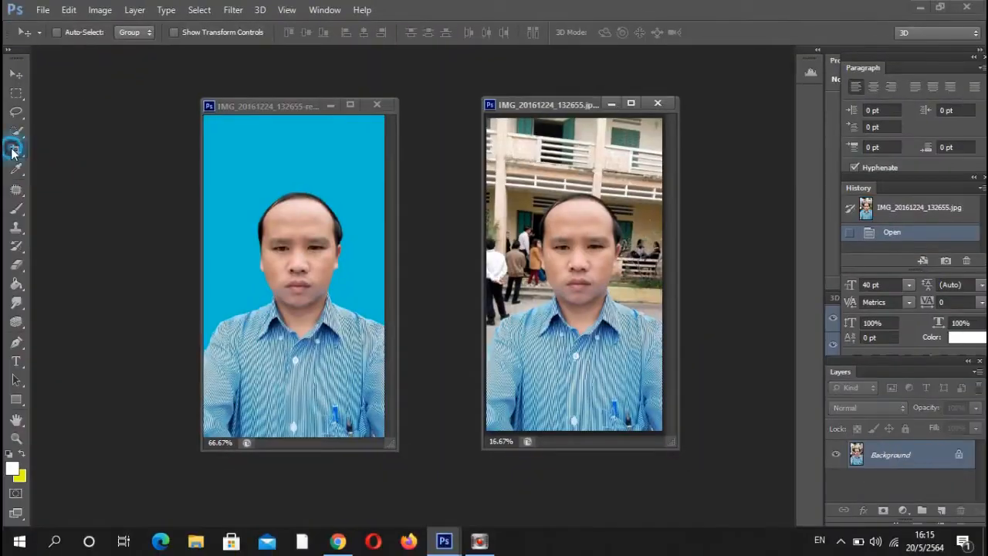
# Step: Crop the cyan-background portrait to 3 × 4 cm, with the crop frame shifted slightly down around the head and chest
pyautogui.click(30, 277)
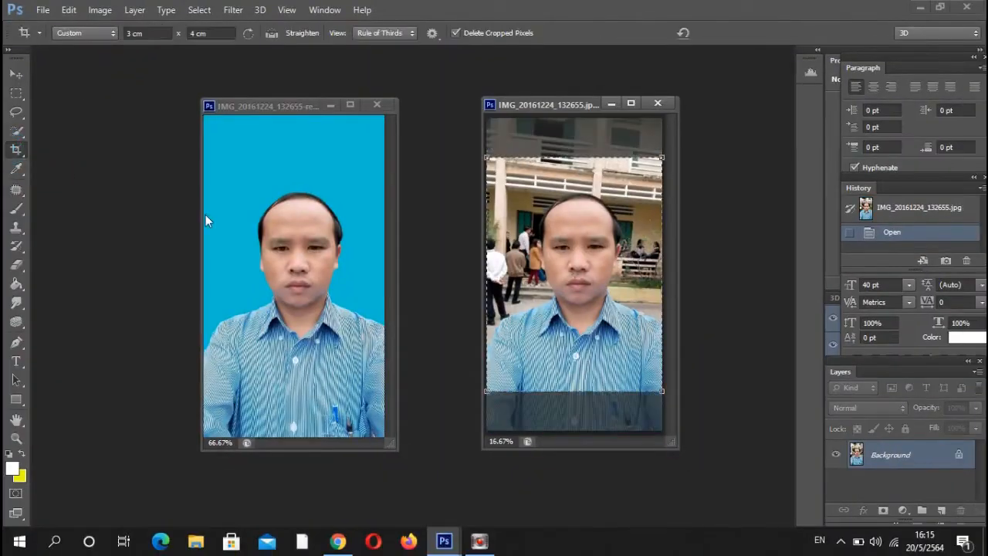
pyautogui.click(219, 167)
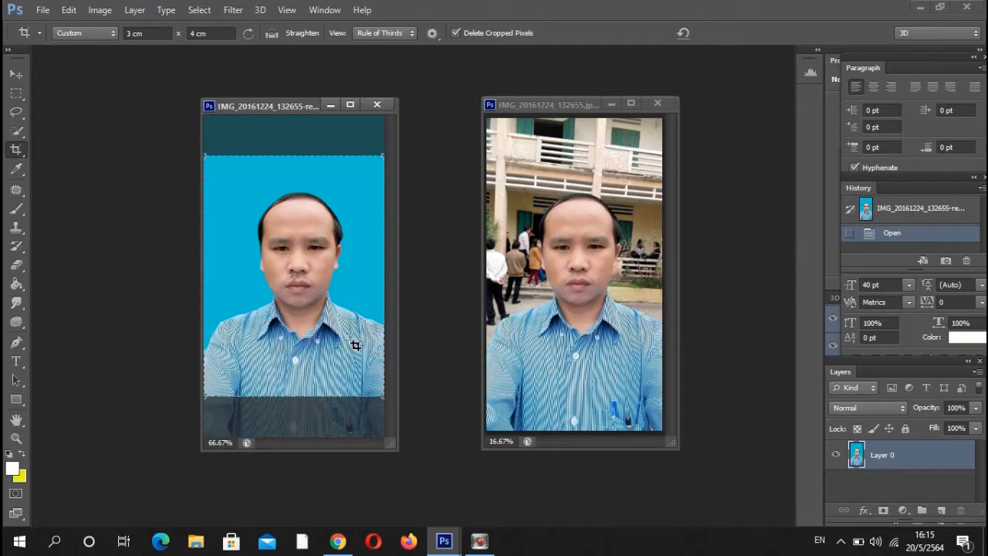
pyautogui.press('Down')
pyautogui.press('Down')
pyautogui.press('Down')
pyautogui.press('Down')
pyautogui.press('Down')
pyautogui.press('Down')
pyautogui.press('Down')
pyautogui.press('Down')
pyautogui.press('Down')
pyautogui.press('Down')
pyautogui.press('Down')
pyautogui.press('Down')
pyautogui.press('Down')
pyautogui.press('Down')
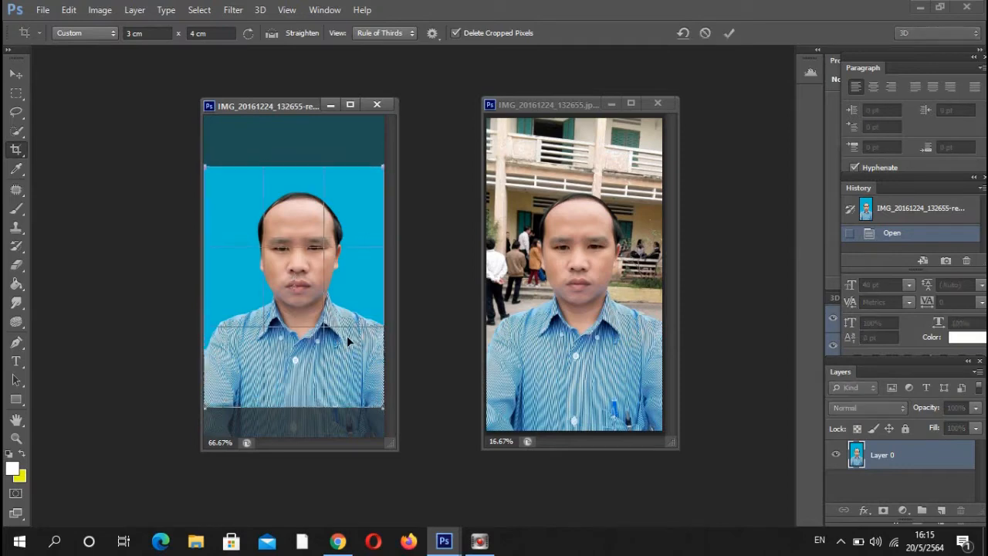
pyautogui.press('Up')
pyautogui.press('Up')
pyautogui.press('Up')
pyautogui.press('Up')
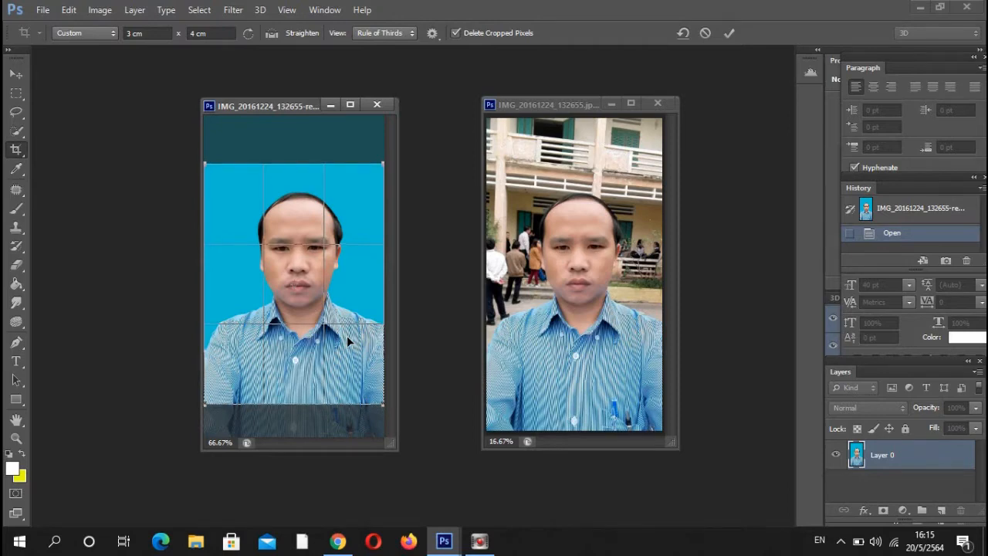
pyautogui.press('Return')
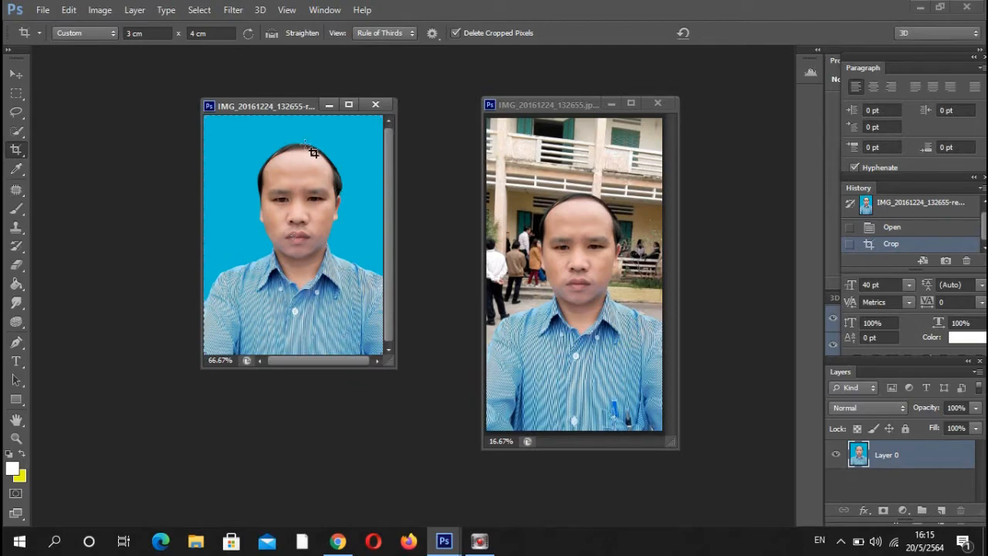
pyautogui.moveTo(284, 108); pyautogui.dragTo(242, 115)
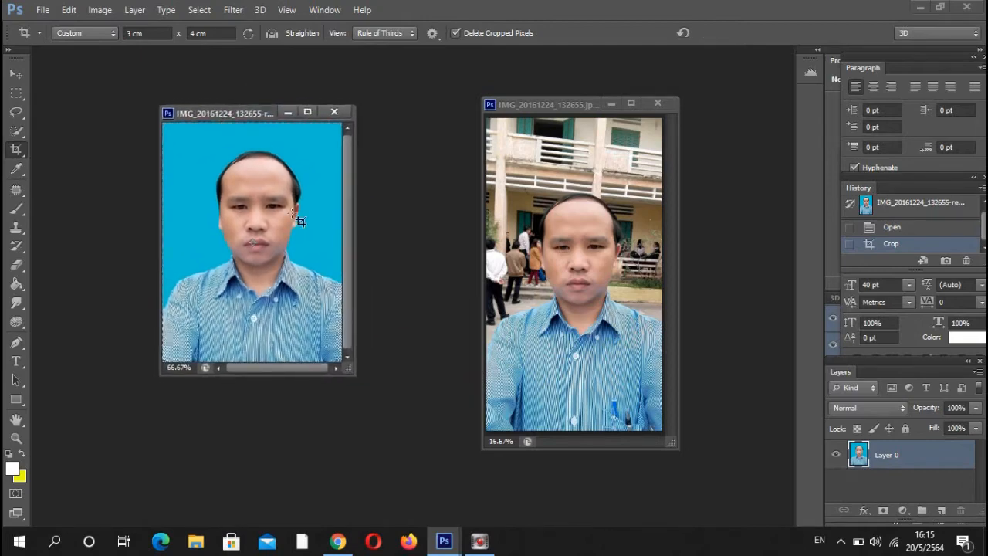
pyautogui.press('ctrl')
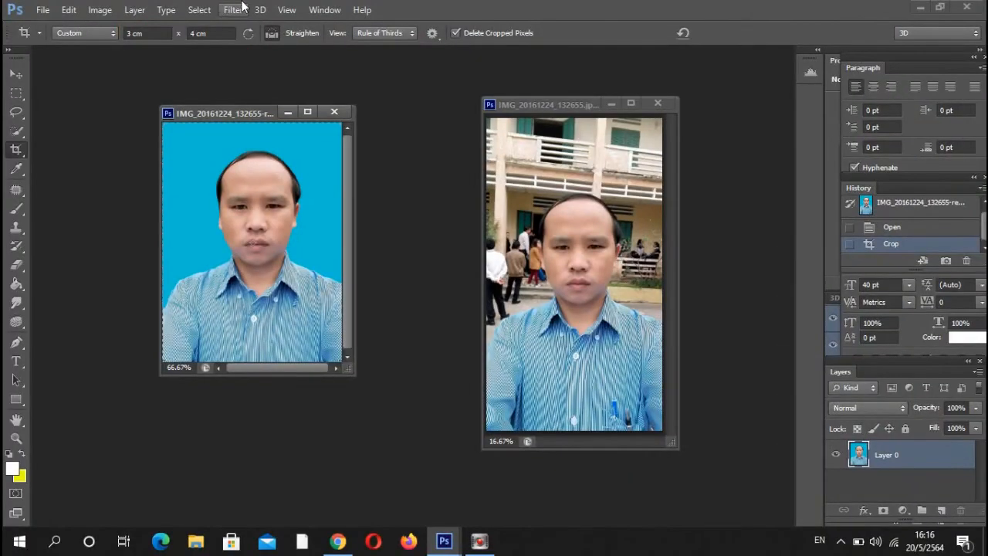
# Step: Move the cyan-background portrait's window closer to the original photo, and minimise the original photo's window
pyautogui.moveTo(231, 114); pyautogui.dragTo(291, 126)
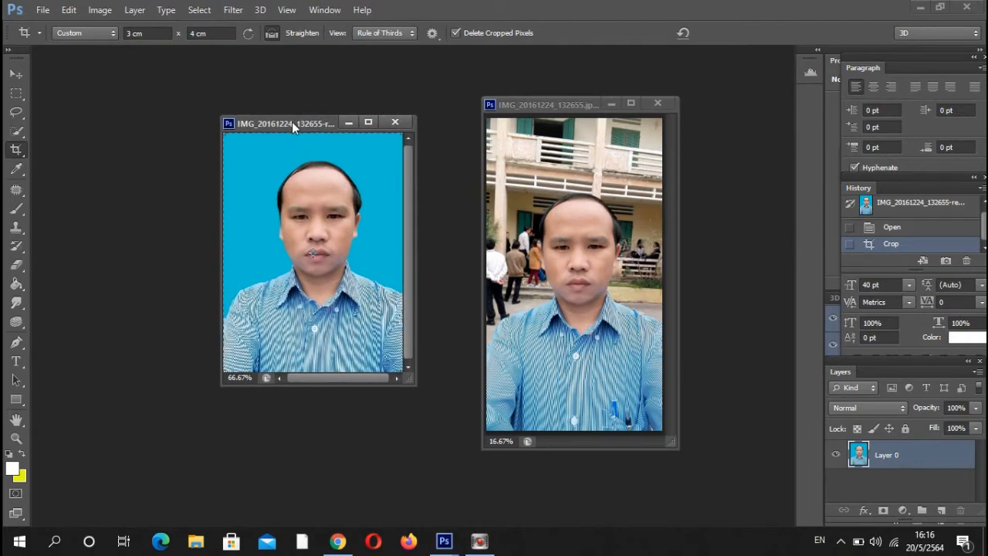
pyautogui.click(543, 105)
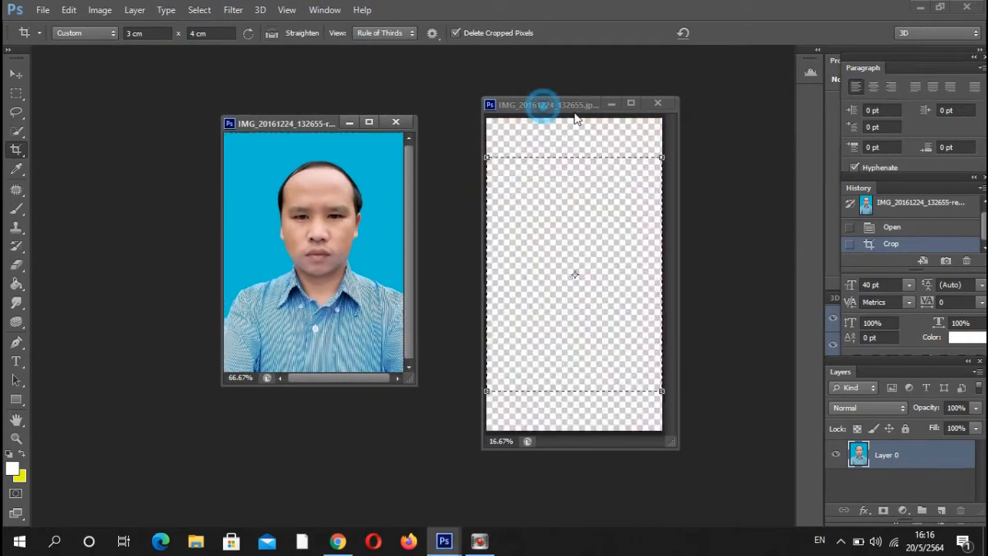
pyautogui.hotkey('ctrl', 'z')
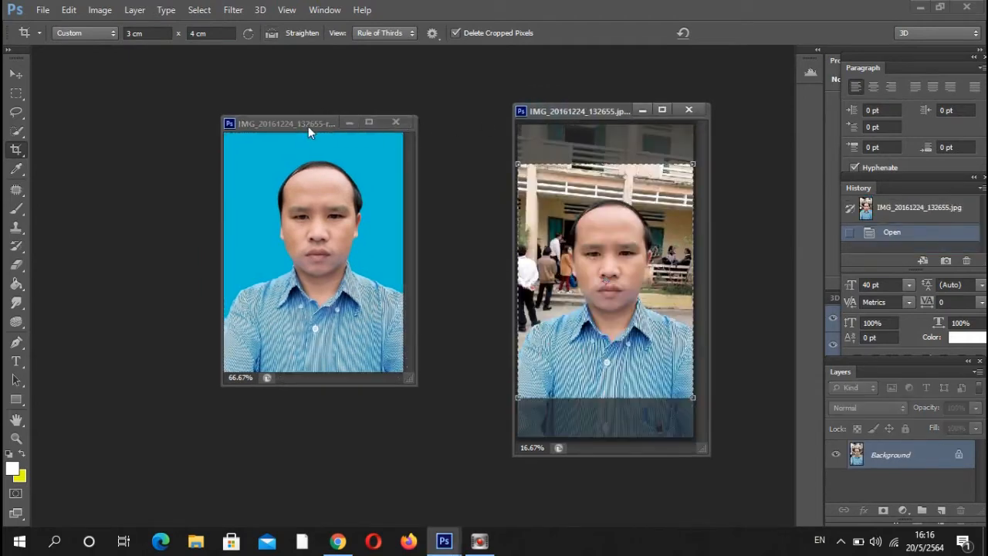
pyautogui.moveTo(295, 123); pyautogui.dragTo(332, 118)
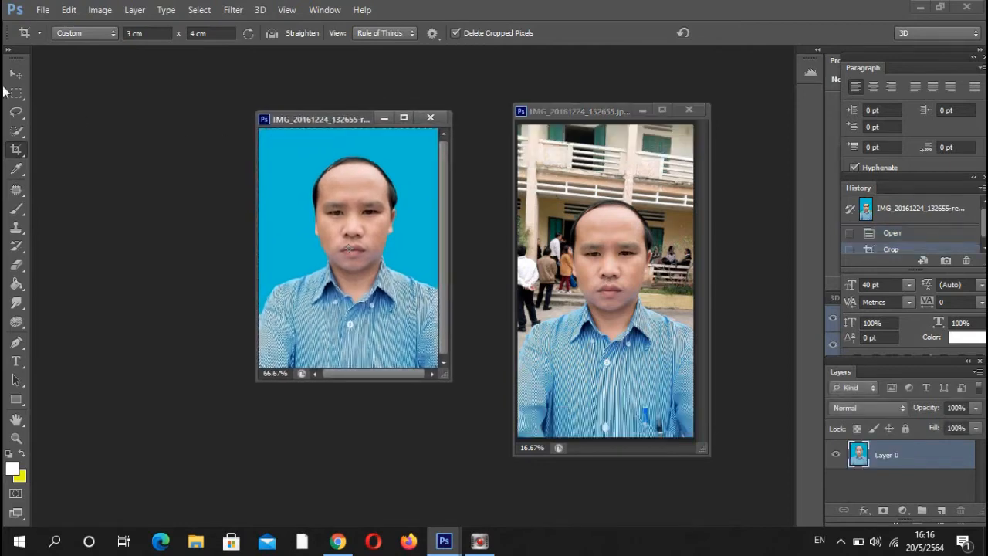
pyautogui.click(14, 77)
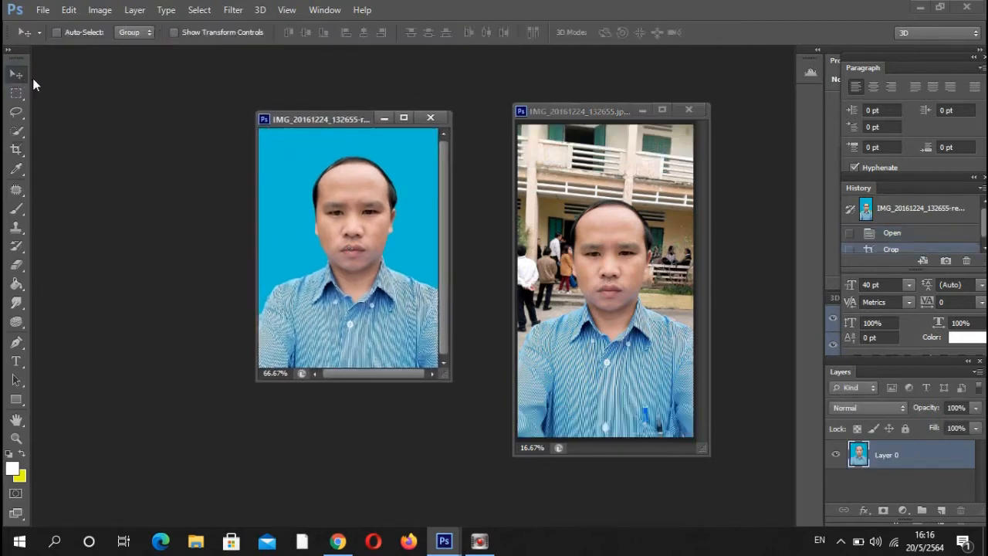
pyautogui.click(641, 110)
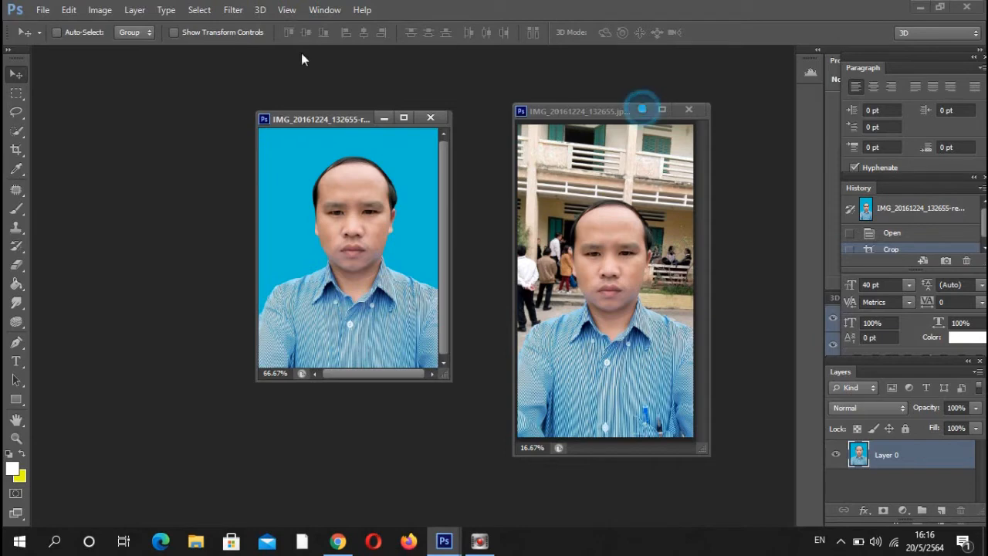
# Step: Create a new 10 × 15 cm document at 300 pixels/inch and fill its background with white using the Paint Bucket
pyautogui.click(42, 9)
pyautogui.click(56, 27)
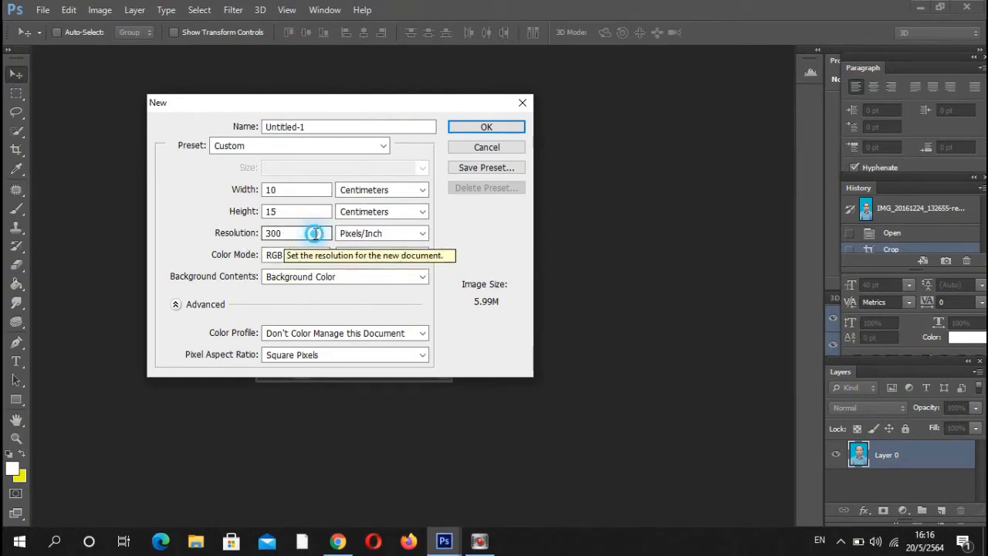
pyautogui.click(297, 233)
pyautogui.click(474, 127)
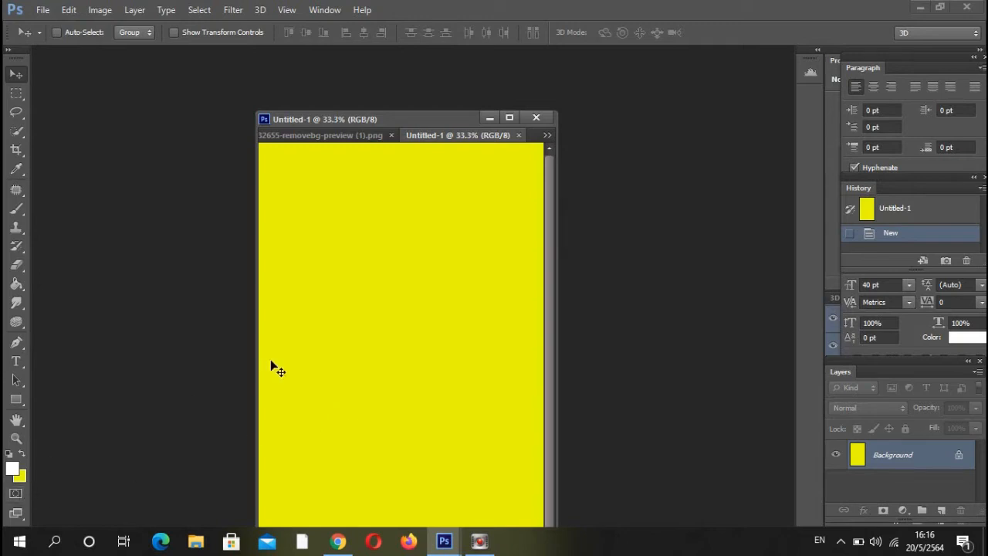
pyautogui.click(17, 284)
pyautogui.click(415, 325)
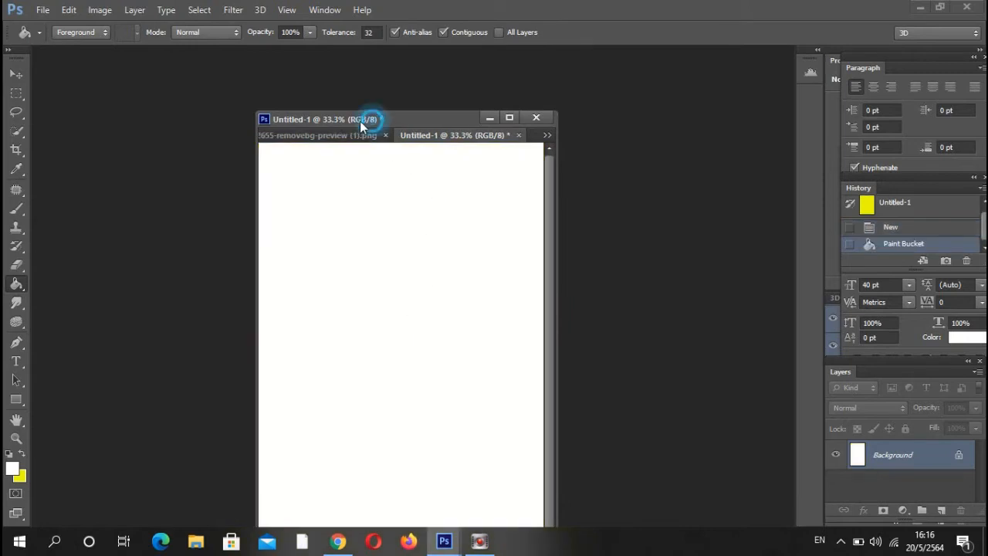
# Step: Separate the blank document from the portrait's window and arrange the two windows side by side, with the portrait on the left
pyautogui.moveTo(372, 123); pyautogui.dragTo(233, 103)
pyautogui.click(288, 117)
pyautogui.moveTo(469, 152); pyautogui.dragTo(498, 113)
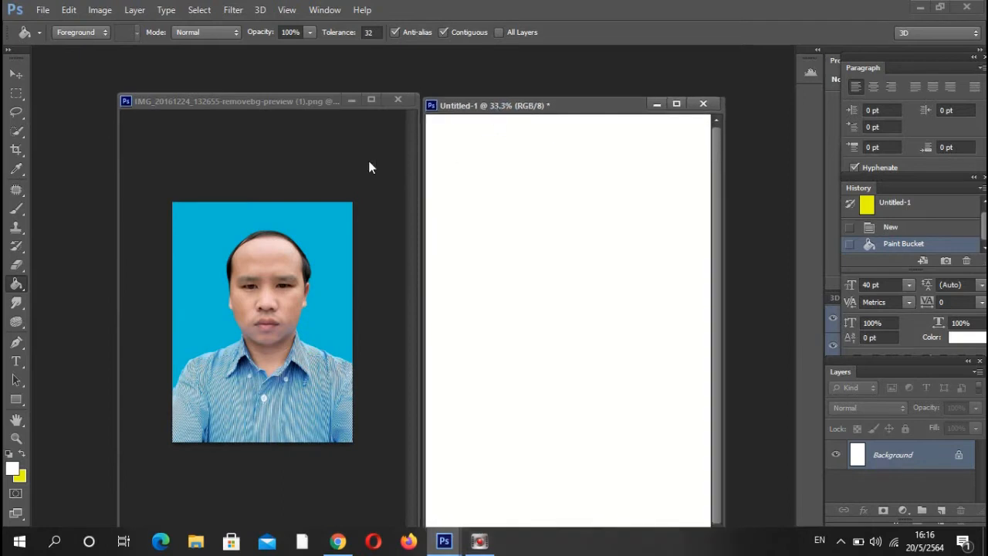
pyautogui.moveTo(293, 101); pyautogui.dragTo(274, 93)
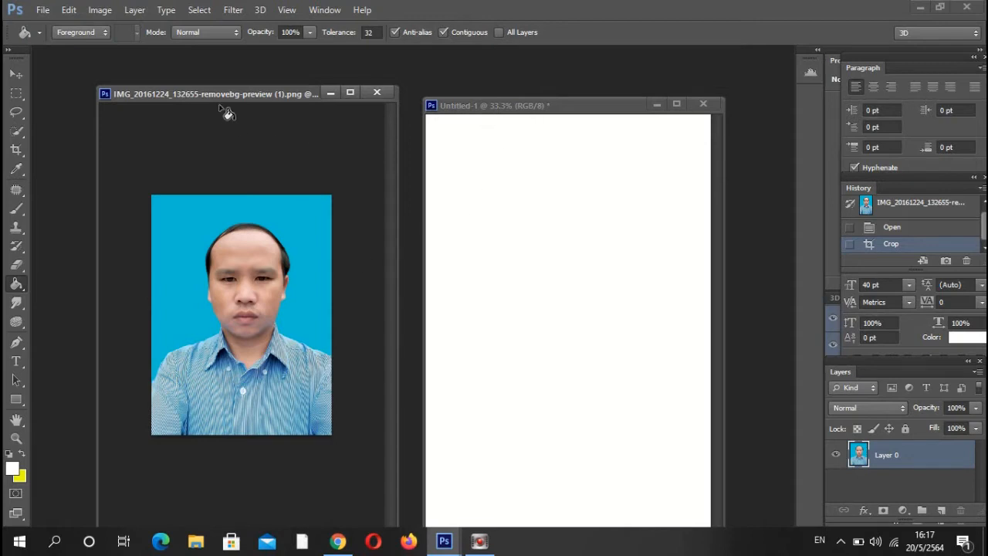
pyautogui.moveTo(214, 95); pyautogui.dragTo(227, 101)
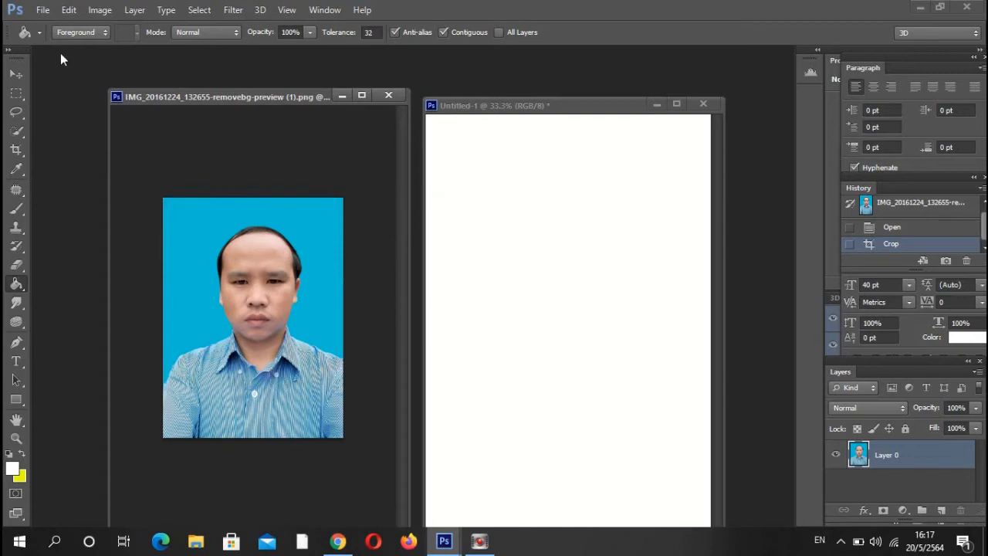
# Step: Open the suit picture from the Desktop folder, showing the files as a list to find it
pyautogui.click(42, 9)
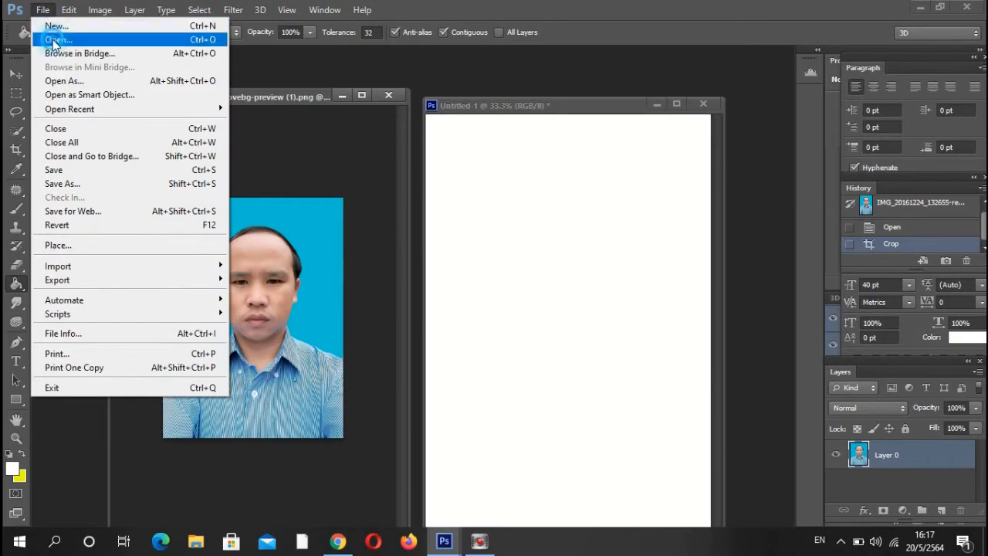
pyautogui.click(55, 40)
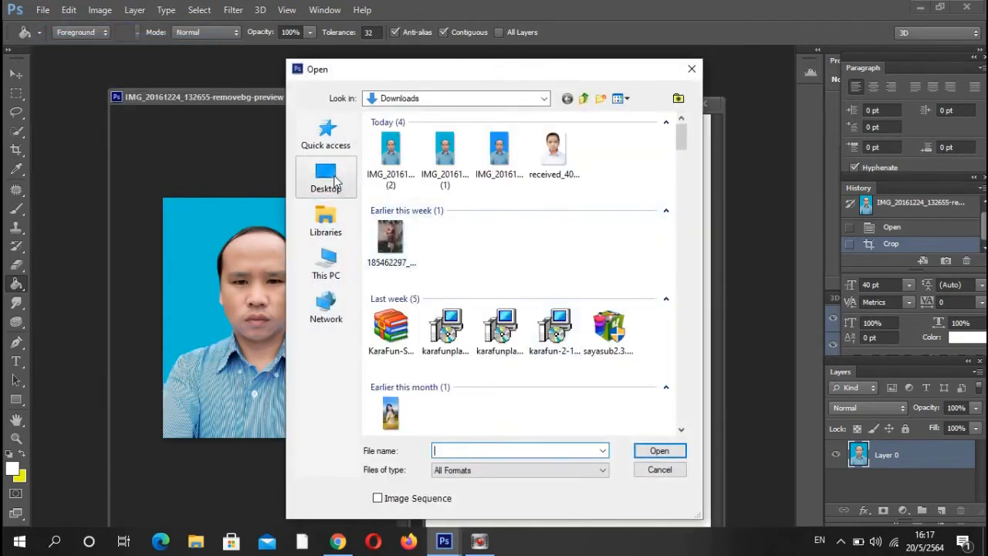
pyautogui.click(334, 179)
pyautogui.scroll(-3, 679, 351)
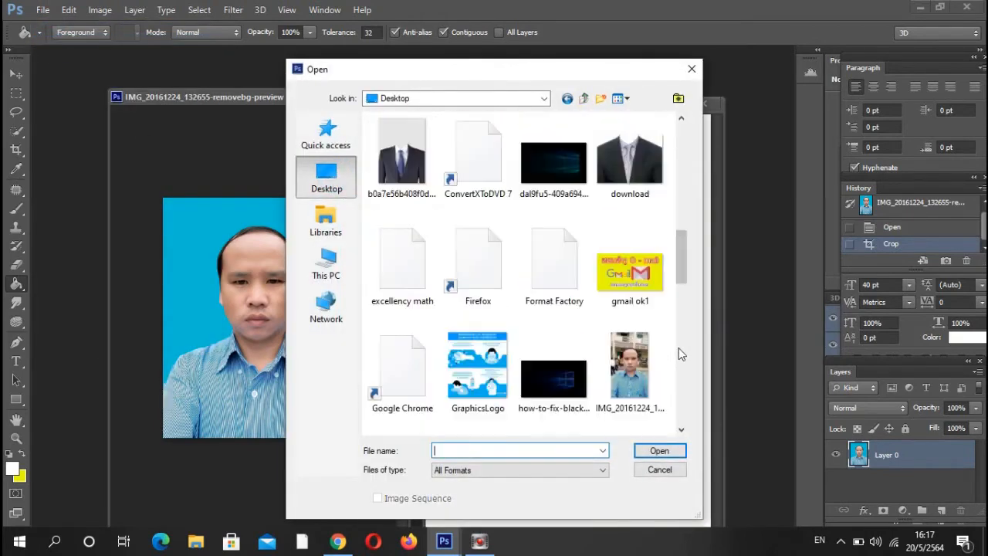
pyautogui.scroll(-3, 678, 349)
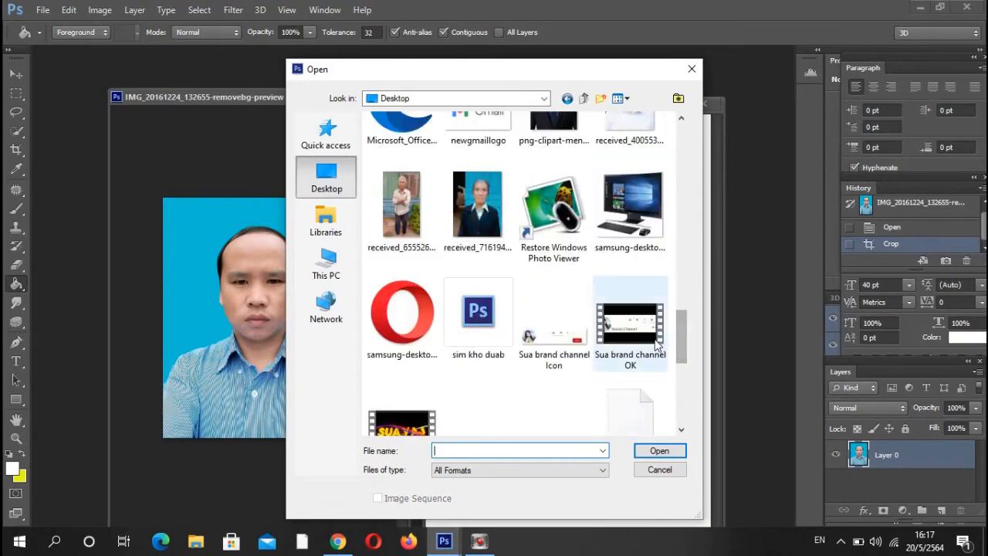
pyautogui.scroll(-3, 656, 345)
pyautogui.scroll(10, 622, 162)
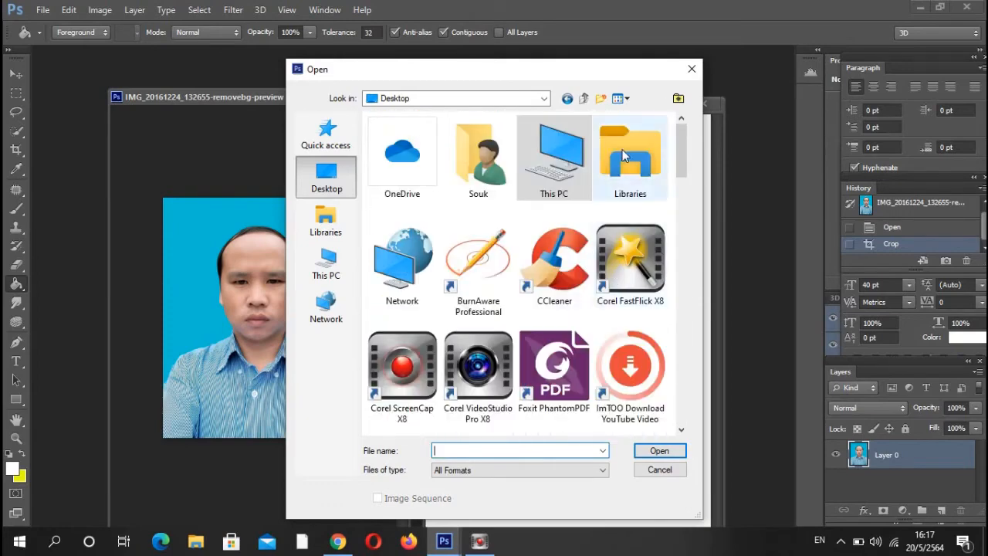
pyautogui.click(622, 98)
pyautogui.click(656, 182)
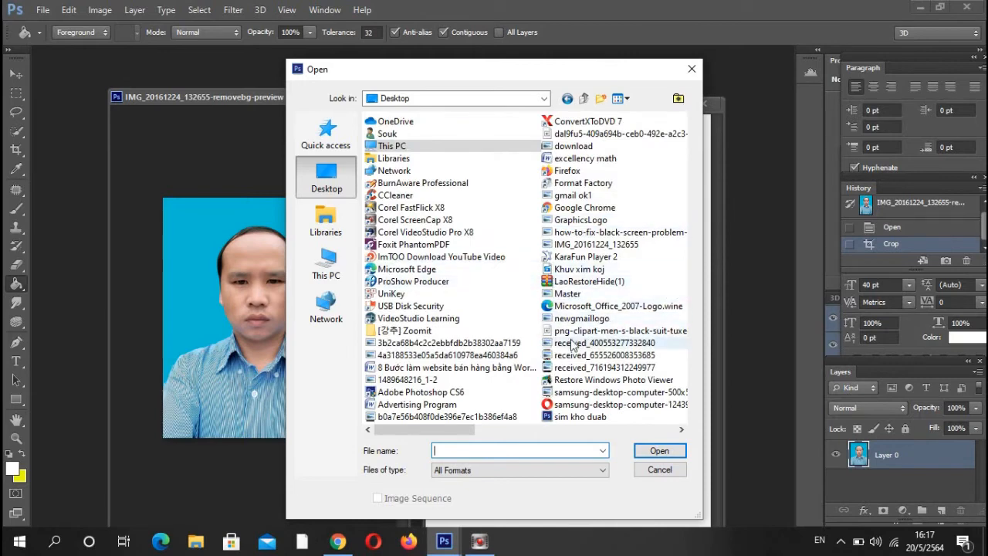
pyautogui.hscroll(5, 571, 345)
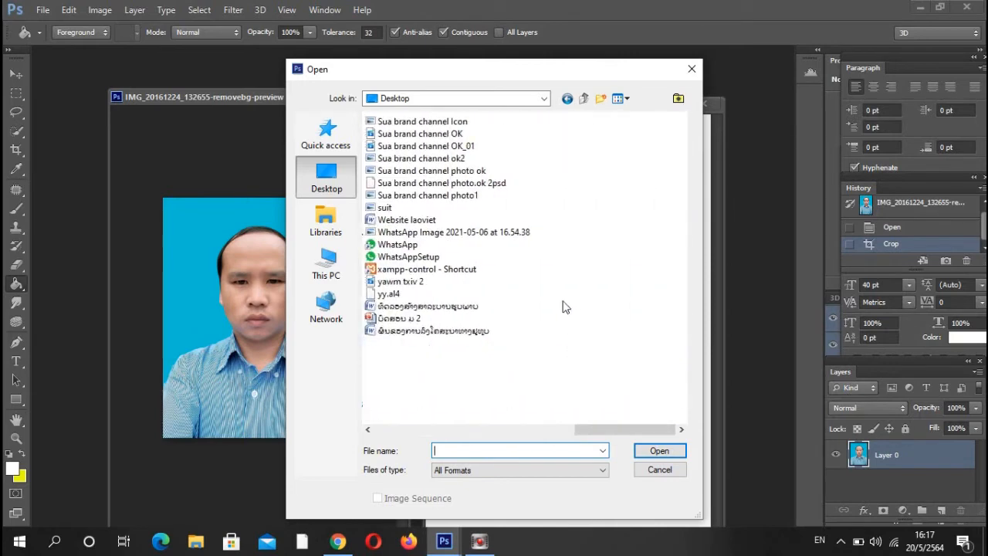
pyautogui.click(383, 207)
pyautogui.doubleClick(383, 207)
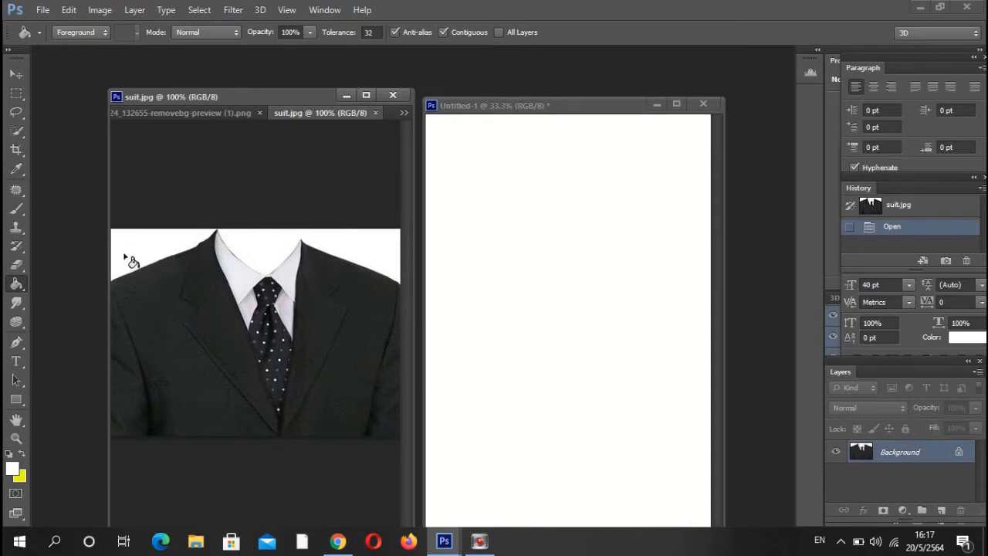
# Step: Select the white background at the neck opening and above both shoulders of the suit with the Quick Selection tool
pyautogui.click(16, 112)
pyautogui.click(17, 131)
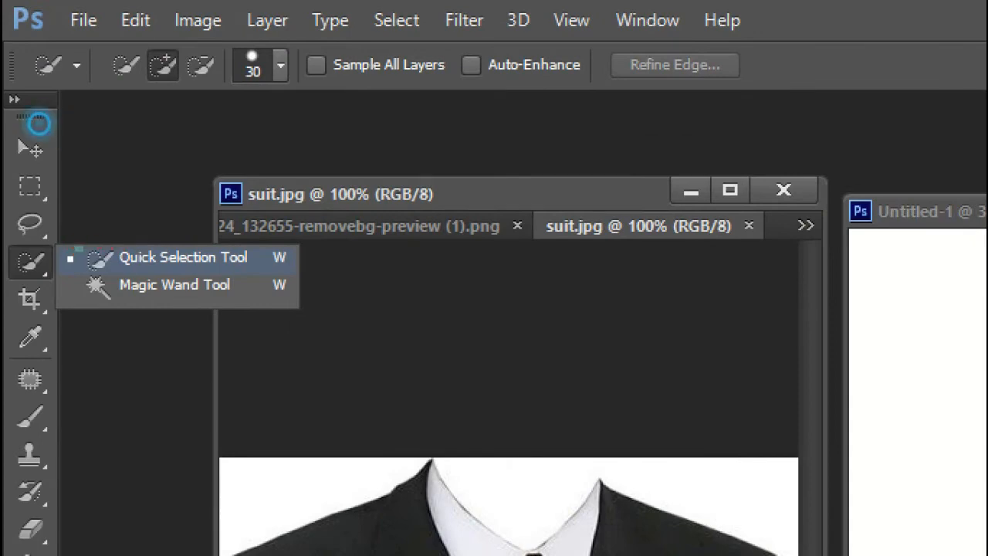
pyautogui.moveTo(319, 271); pyautogui.dragTo(537, 292)
pyautogui.press('Escape')
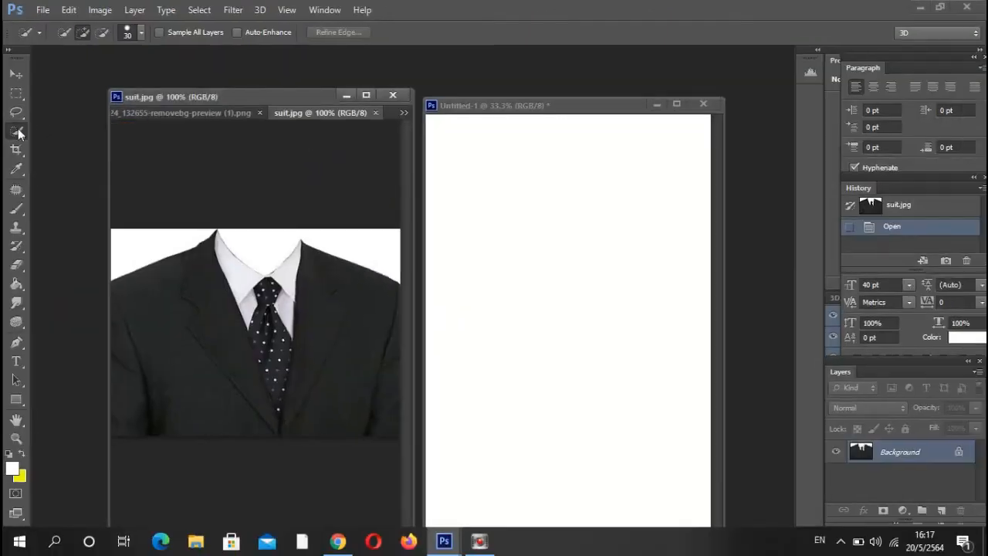
pyautogui.moveTo(237, 235); pyautogui.dragTo(260, 254)
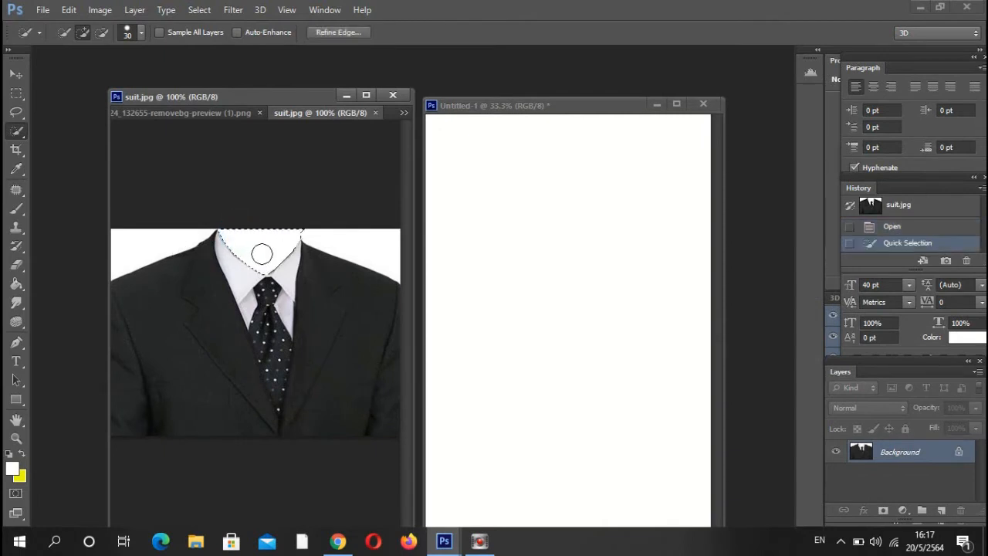
pyautogui.click(322, 245)
pyautogui.click(127, 233)
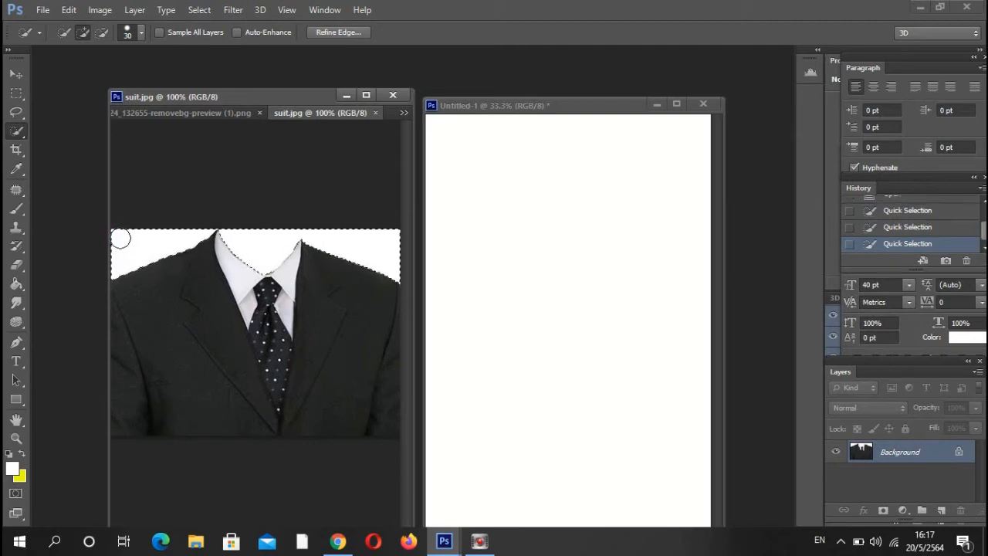
pyautogui.press('i')
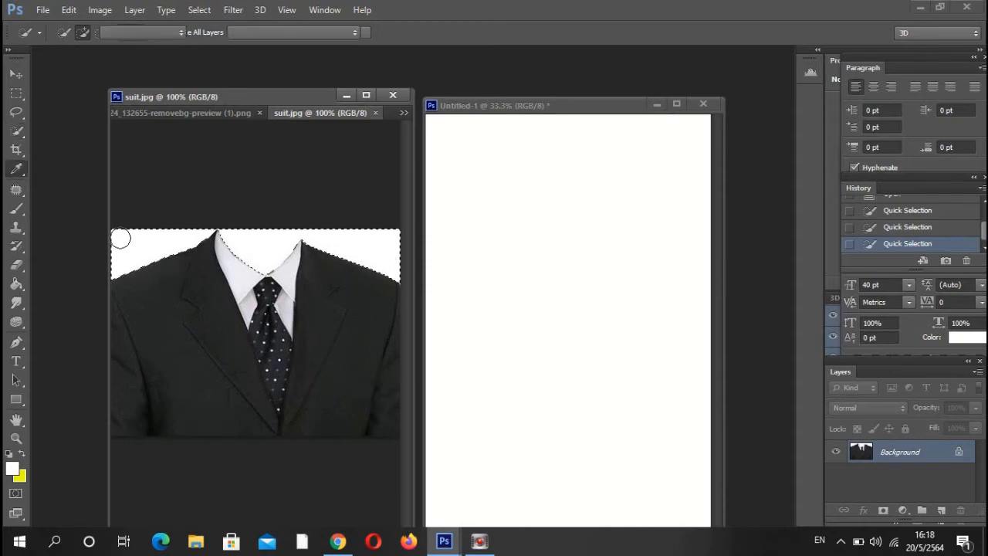
pyautogui.press('Delete')
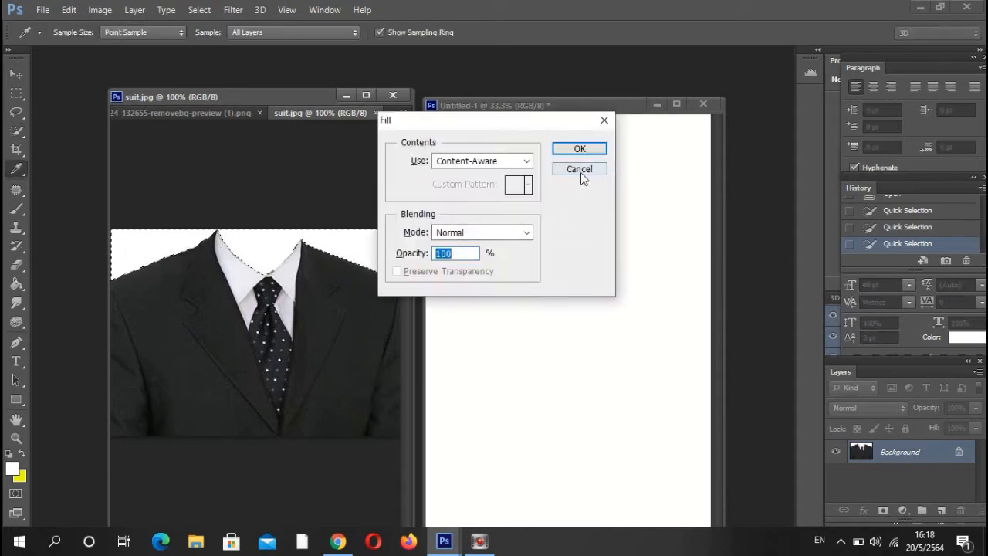
pyautogui.click(579, 170)
# Step: Invert the selection to cover the suit, float the suit picture's window, and copy the suit onto the cyan-background portrait with the Move tool
pyautogui.click(195, 10)
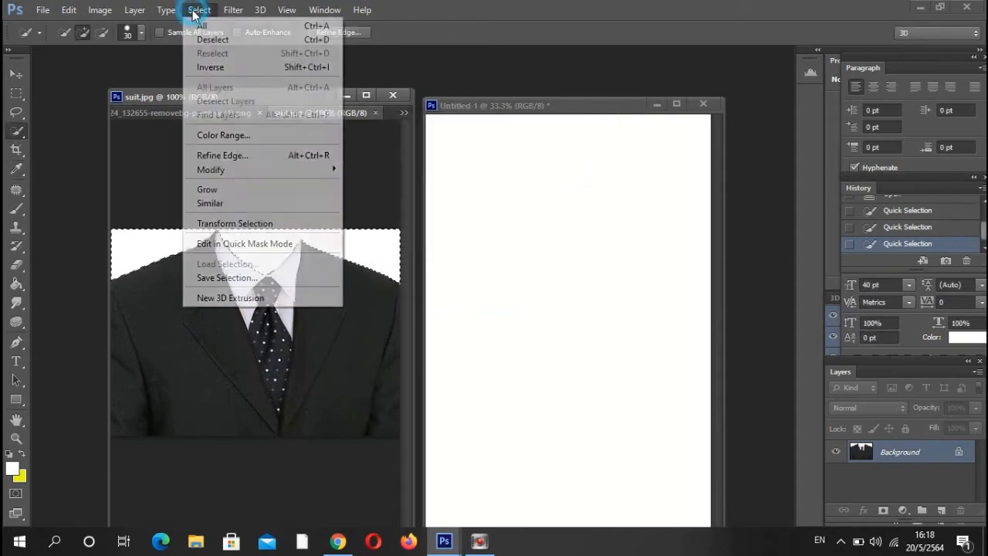
pyautogui.click(230, 67)
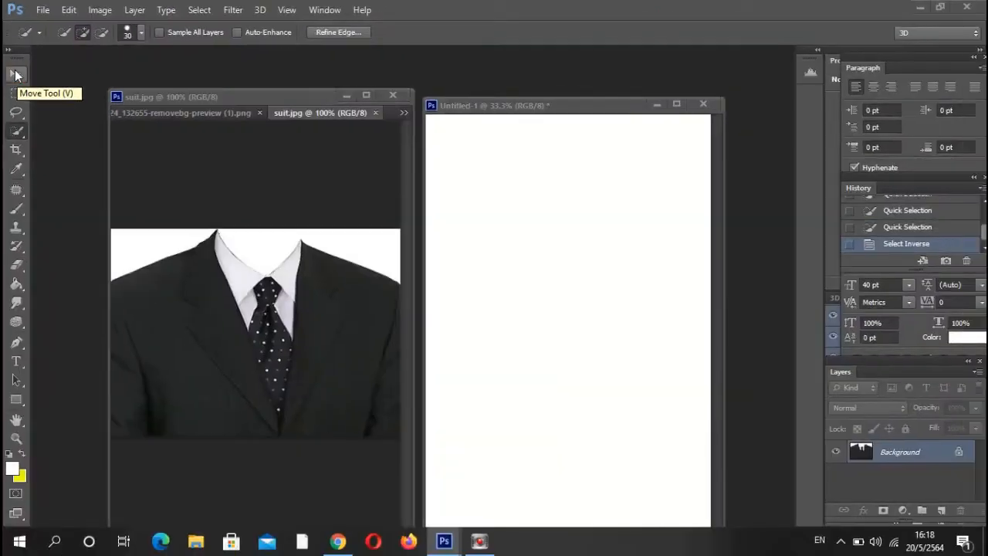
pyautogui.click(31, 147)
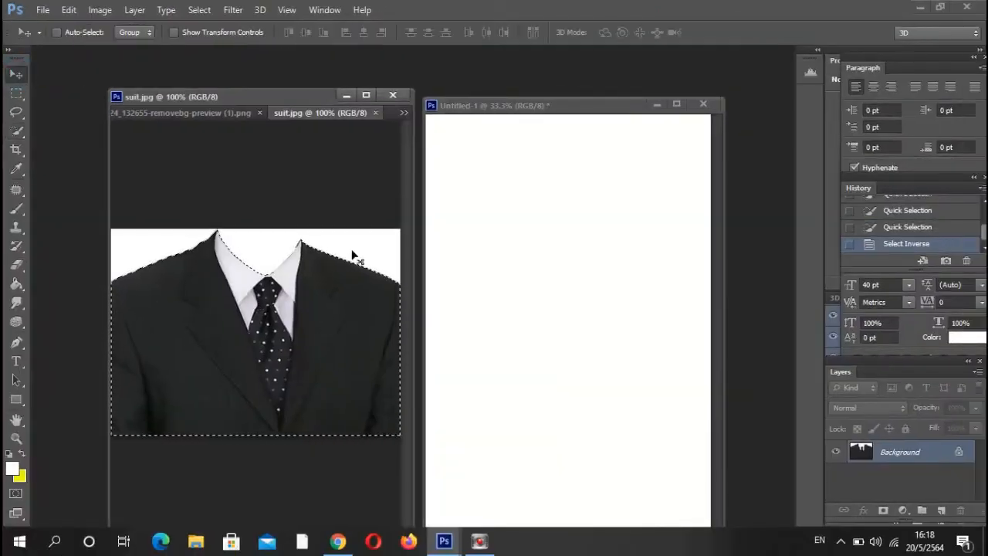
pyautogui.moveTo(220, 96); pyautogui.dragTo(409, 102)
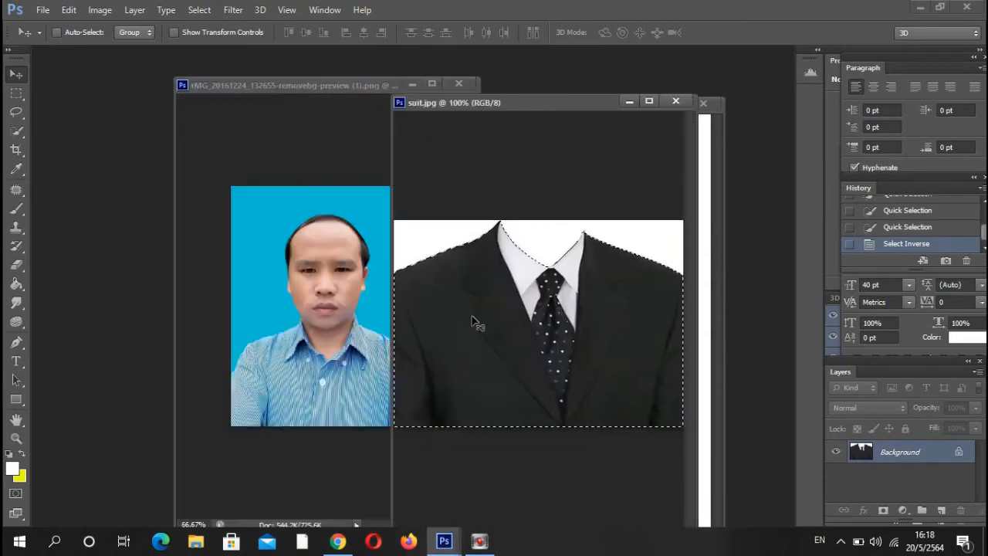
pyautogui.moveTo(540, 369); pyautogui.dragTo(342, 398)
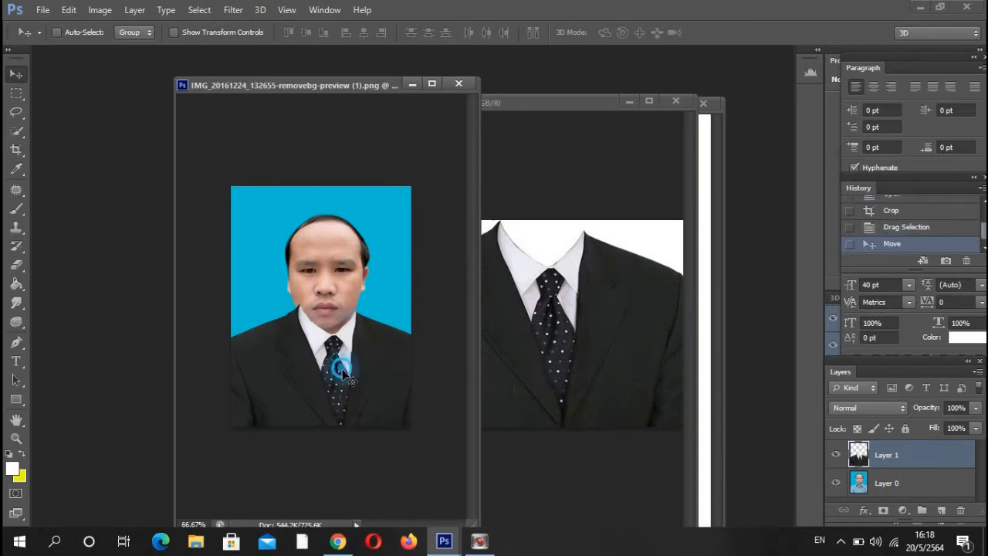
# Step: Shift the portrait's window to the left and adjust the suit layer's position so its collar fits around the neck
pyautogui.moveTo(311, 86); pyautogui.dragTo(246, 78)
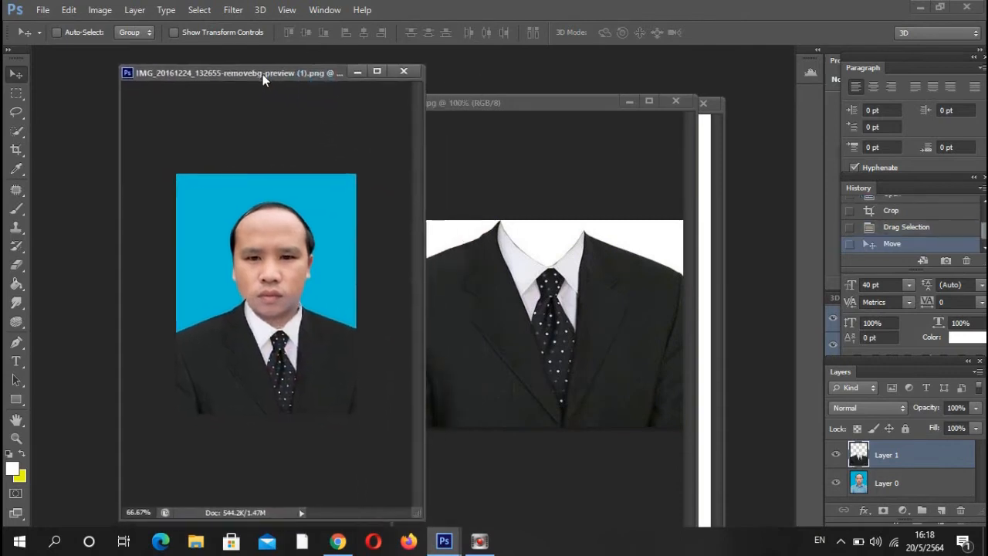
pyautogui.moveTo(302, 369); pyautogui.dragTo(303, 372)
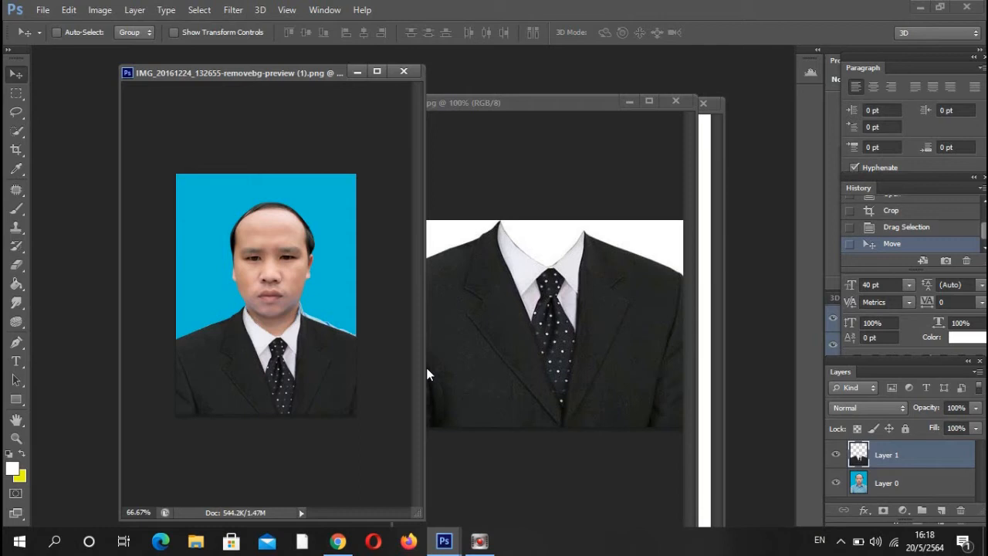
pyautogui.moveTo(317, 372); pyautogui.dragTo(310, 362)
pyautogui.scroll(5, 316, 371)
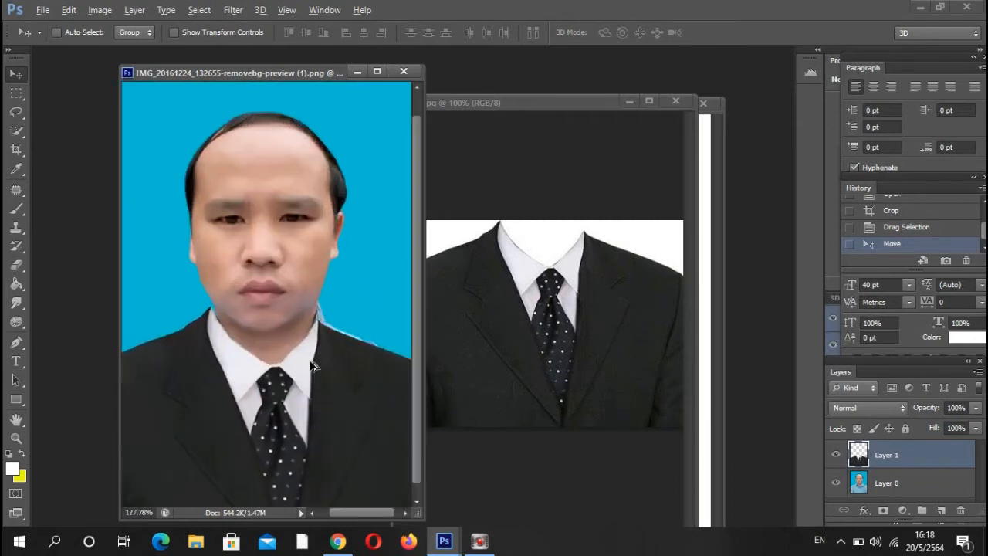
pyautogui.moveTo(329, 412)
pyautogui.mouseDown()
pyautogui.moveTo(325, 396)
pyautogui.moveTo(332, 416)
pyautogui.mouseUp()
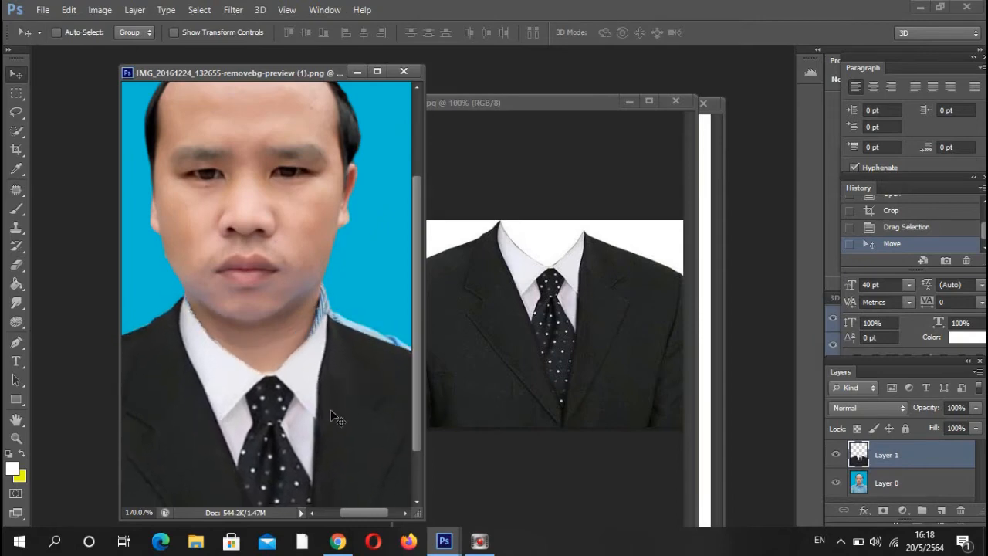
# Step: Nudge the suit layer into line with the neck, then use Free Transform to set its height to 100.70% and reposition it under the chin
pyautogui.scroll(-3, 337, 419)
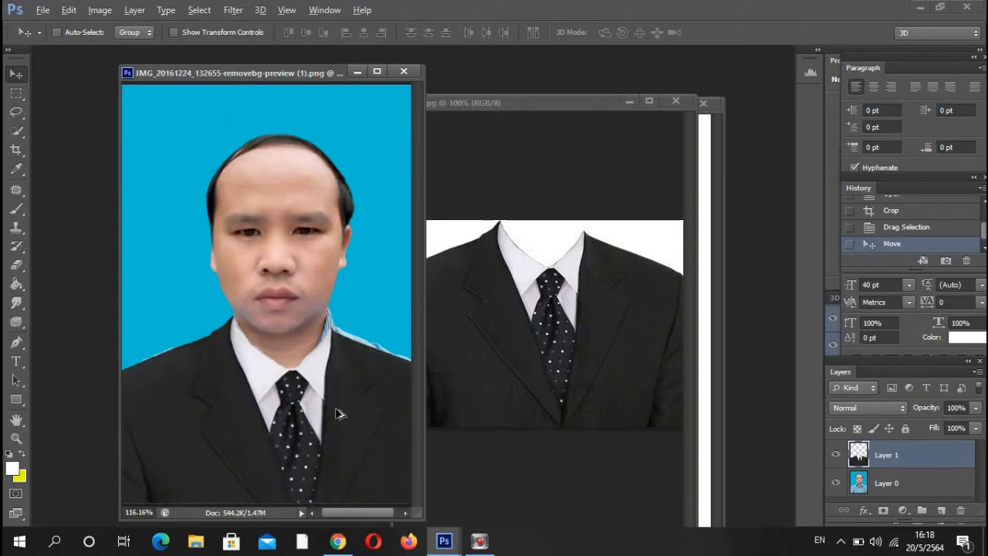
pyautogui.scroll(-1, 338, 412)
pyautogui.moveTo(345, 419)
pyautogui.mouseDown()
pyautogui.moveTo(347, 358)
pyautogui.moveTo(340, 417)
pyautogui.mouseUp()
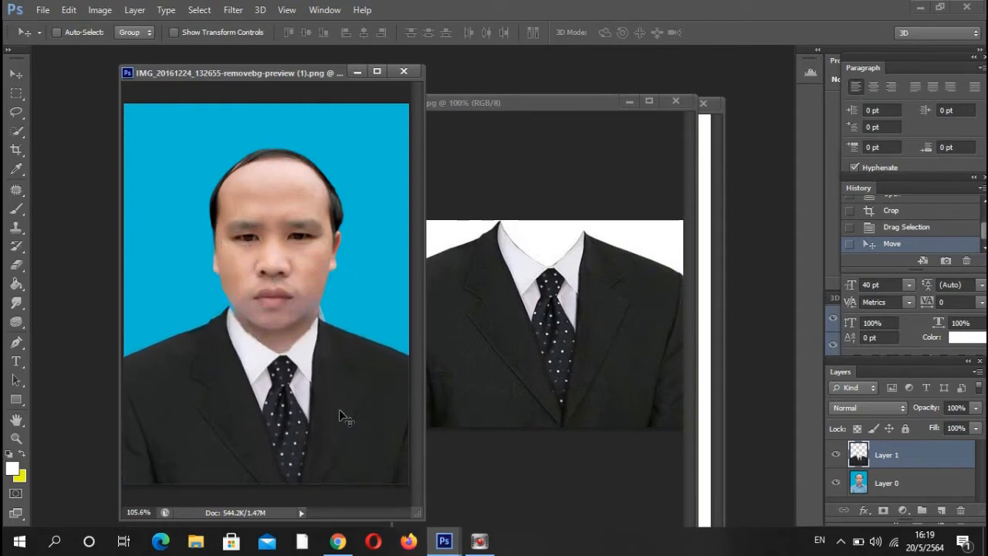
pyautogui.hotkey('ctrl', 't')
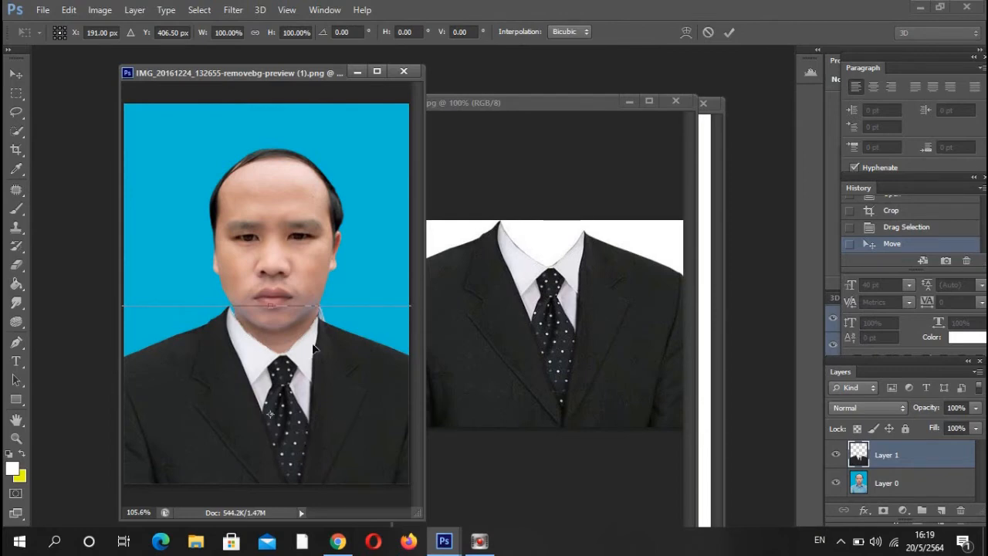
pyautogui.moveTo(271, 308)
pyautogui.mouseDown()
pyautogui.moveTo(270, 247)
pyautogui.moveTo(274, 311)
pyautogui.mouseUp()
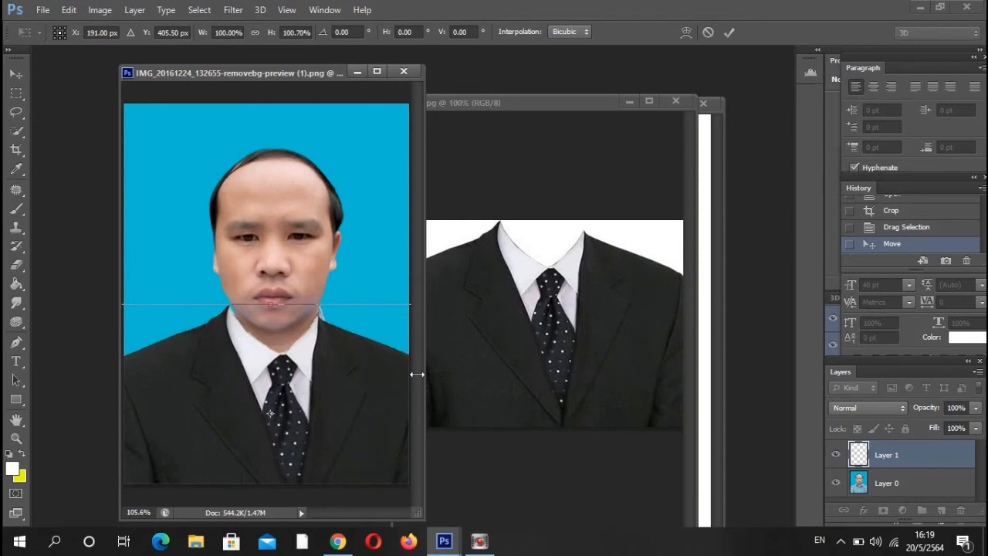
pyautogui.moveTo(219, 382); pyautogui.dragTo(222, 392)
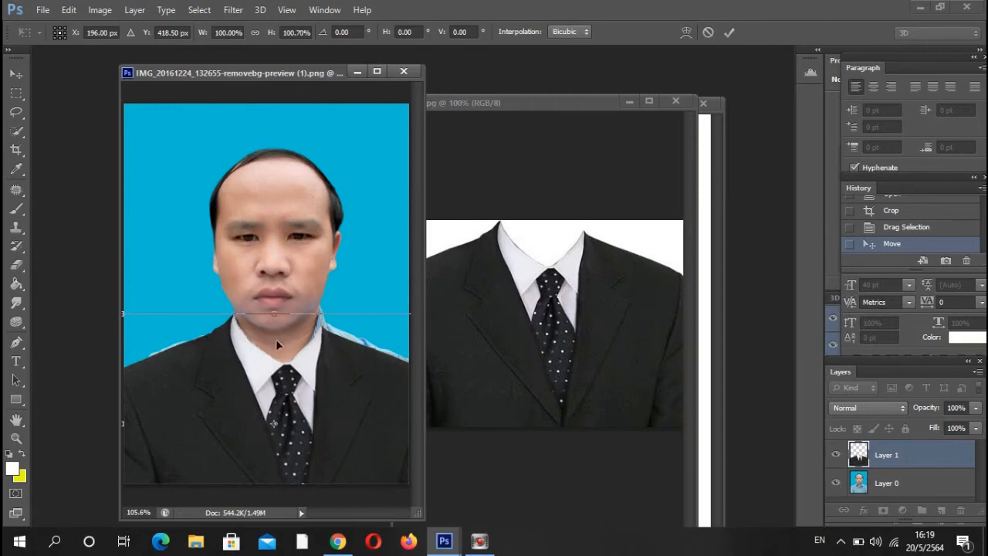
# Step: Warp the suit layer, reshaping both sides of the collar and the shoulders to fit the neck and hide the old shirt
pyautogui.rightClick(336, 384)
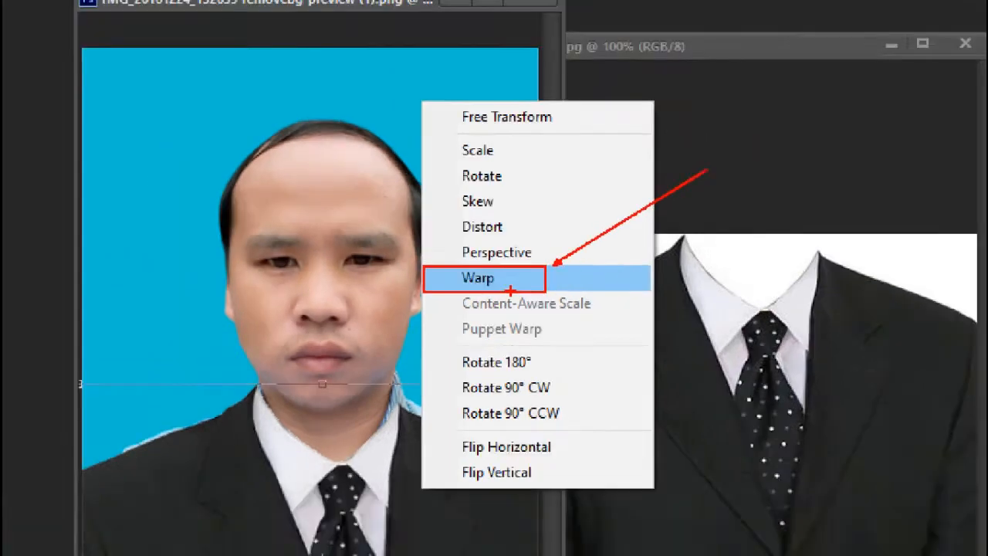
pyautogui.click(510, 282)
pyautogui.rightClick(328, 363)
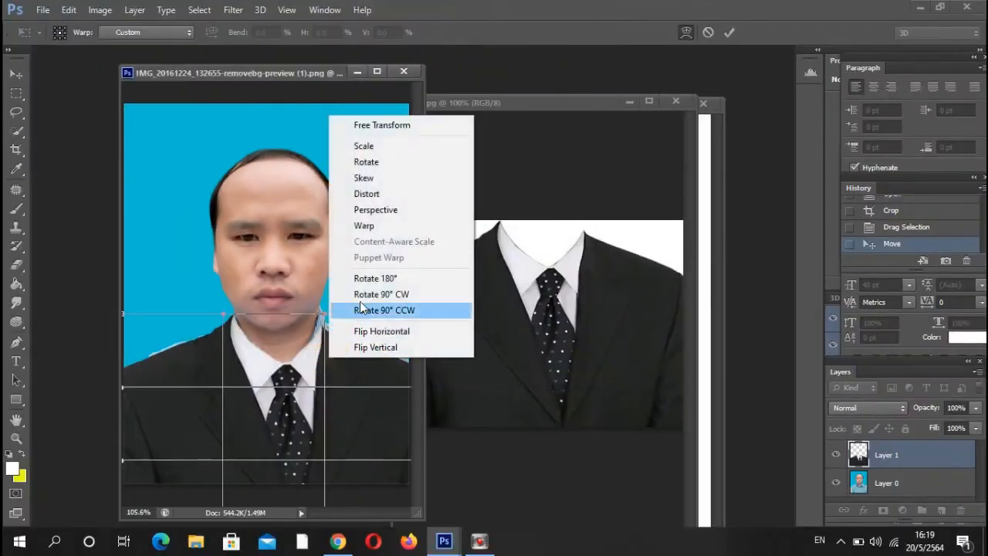
pyautogui.click(369, 223)
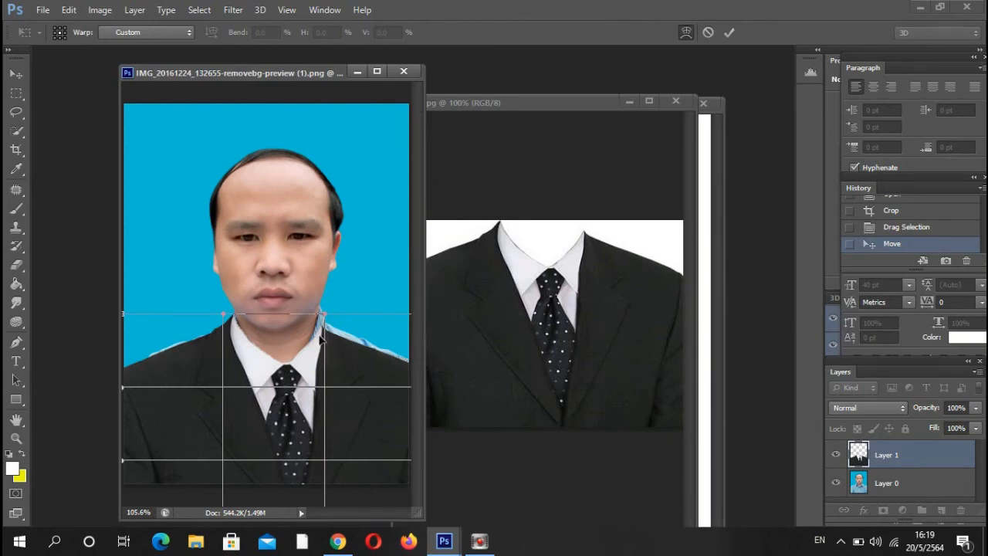
pyautogui.moveTo(322, 332); pyautogui.dragTo(321, 320)
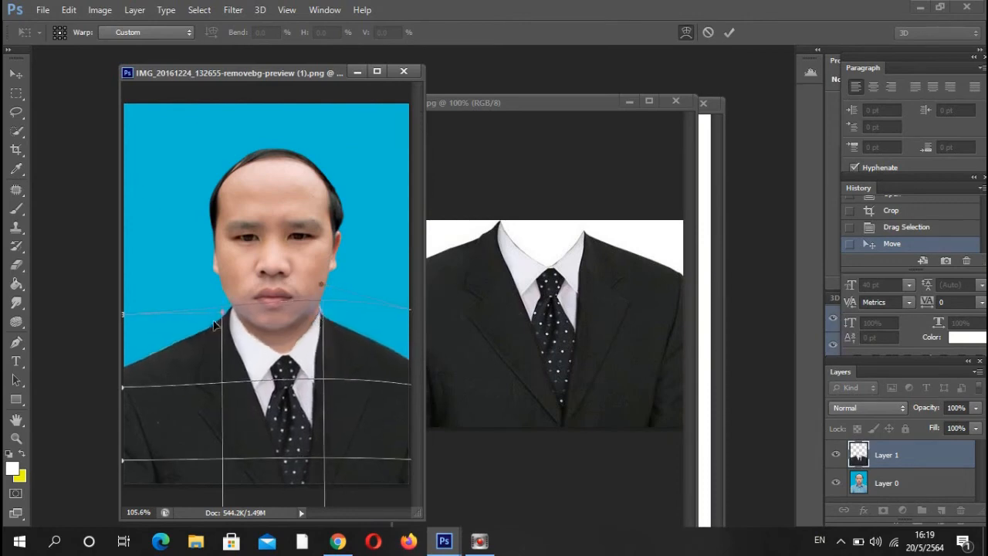
pyautogui.moveTo(223, 316); pyautogui.dragTo(228, 337)
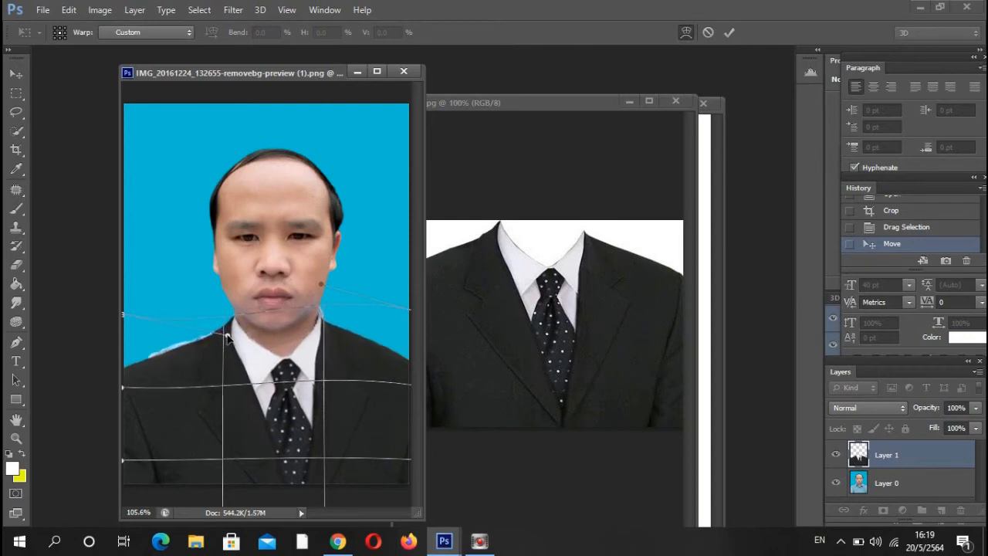
pyautogui.moveTo(324, 318); pyautogui.dragTo(324, 325)
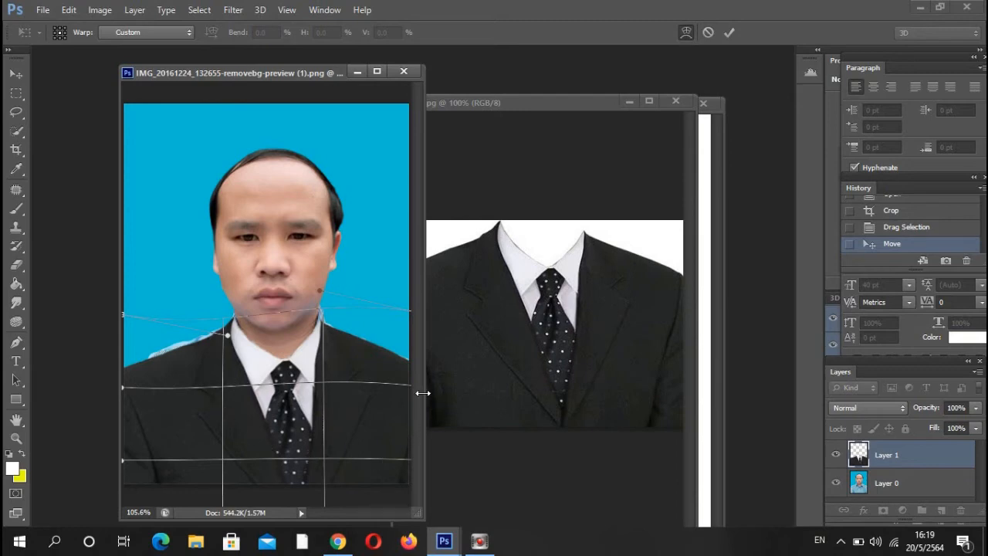
pyautogui.moveTo(247, 352); pyautogui.dragTo(226, 333)
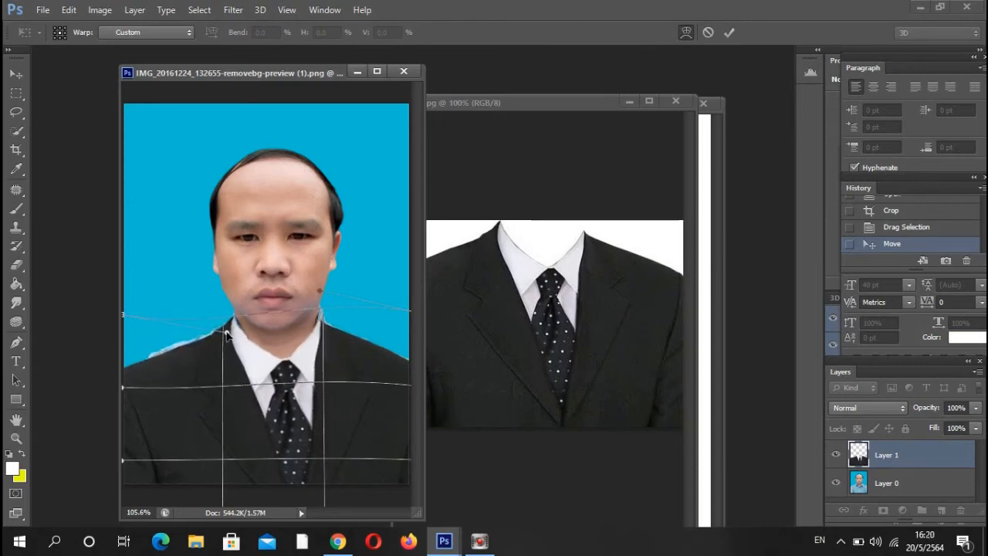
pyautogui.moveTo(326, 319); pyautogui.dragTo(323, 315)
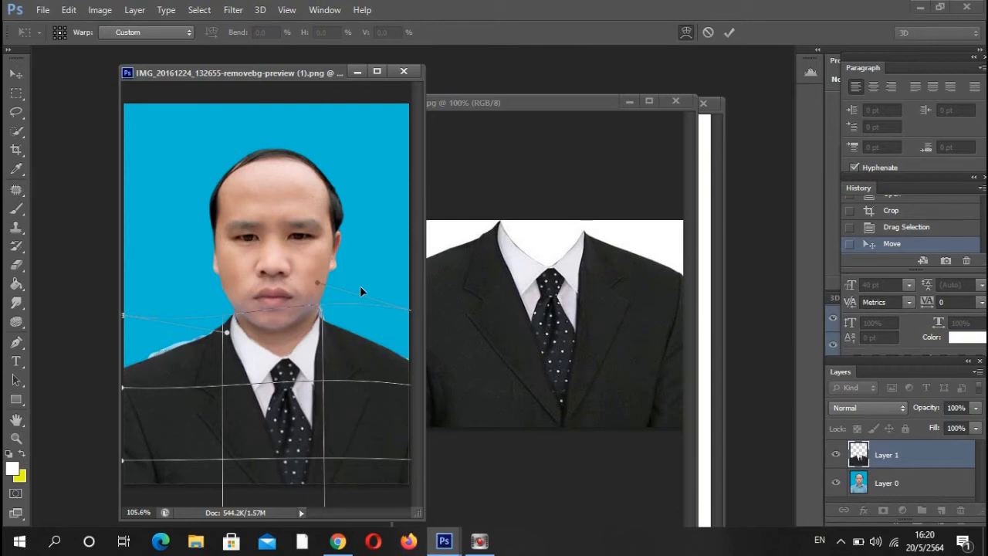
# Step: Refine the warp at both collar tips so they meet the sides of the neck, and apply the transformation
pyautogui.moveTo(263, 77); pyautogui.dragTo(300, 80)
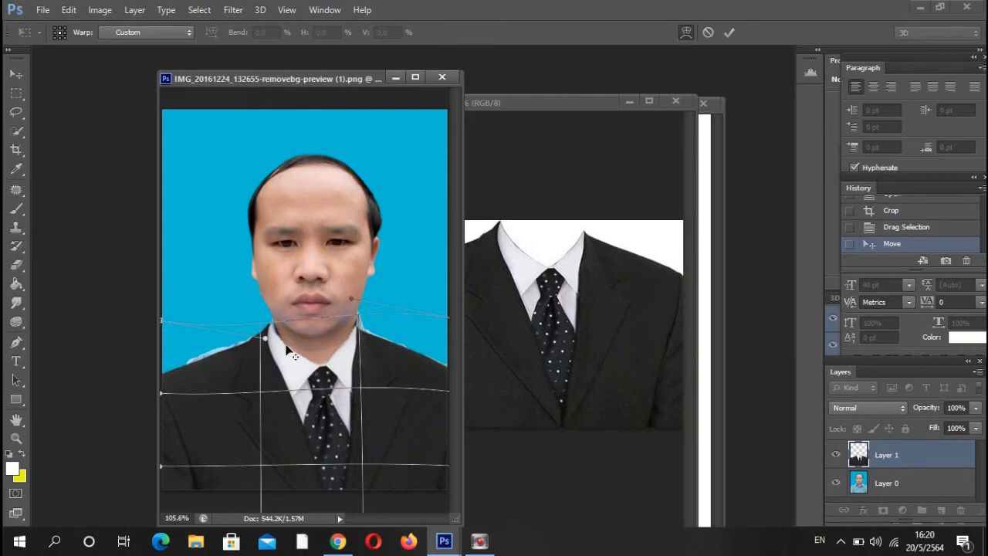
pyautogui.scroll(2, 284, 351)
pyautogui.scroll(2, 285, 351)
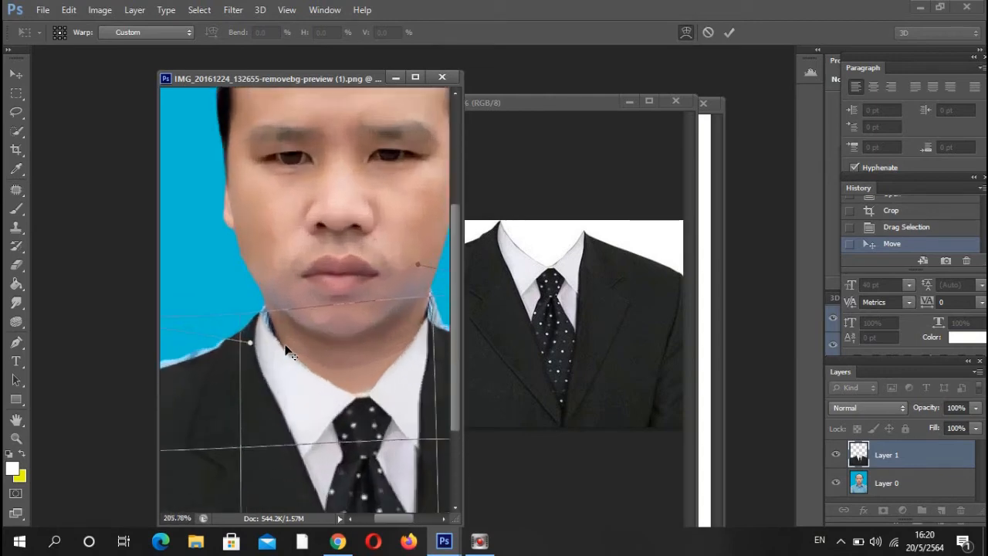
pyautogui.scroll(1, 286, 351)
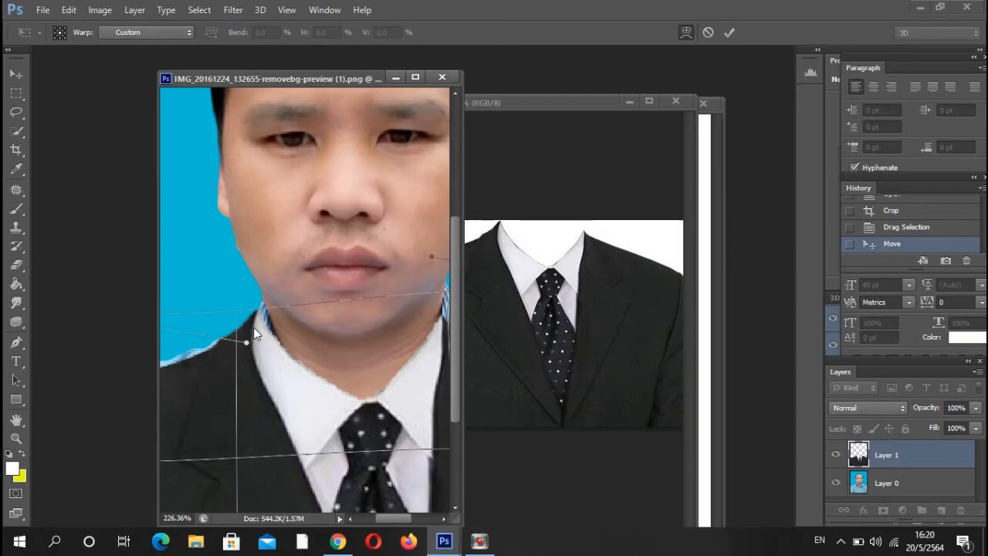
pyautogui.moveTo(257, 325); pyautogui.dragTo(261, 317)
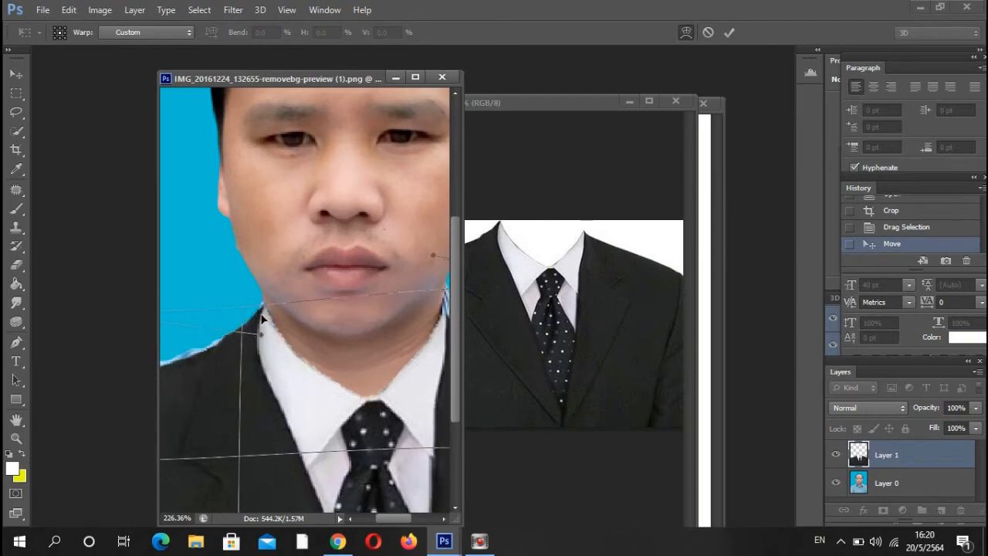
pyautogui.moveTo(395, 522); pyautogui.dragTo(405, 521)
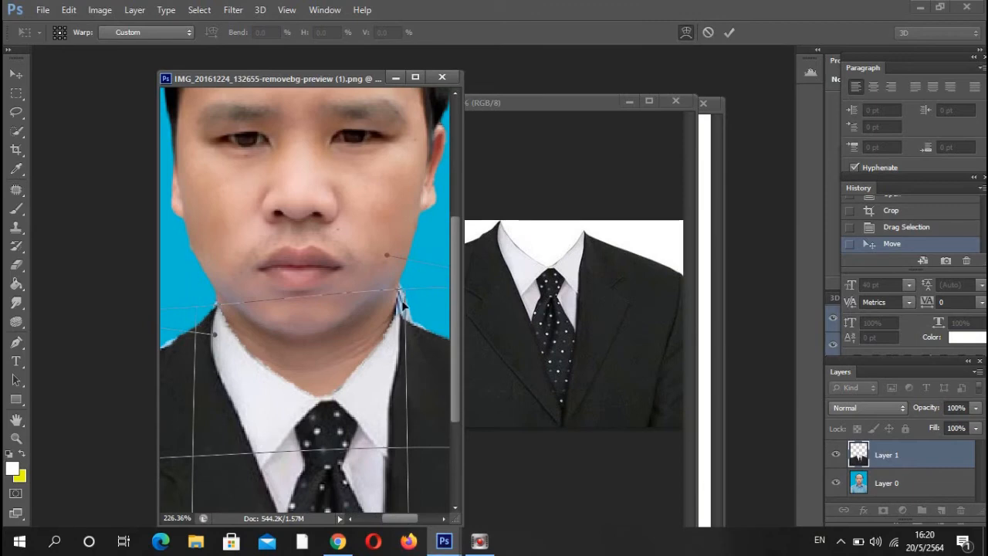
pyautogui.moveTo(405, 298); pyautogui.dragTo(405, 294)
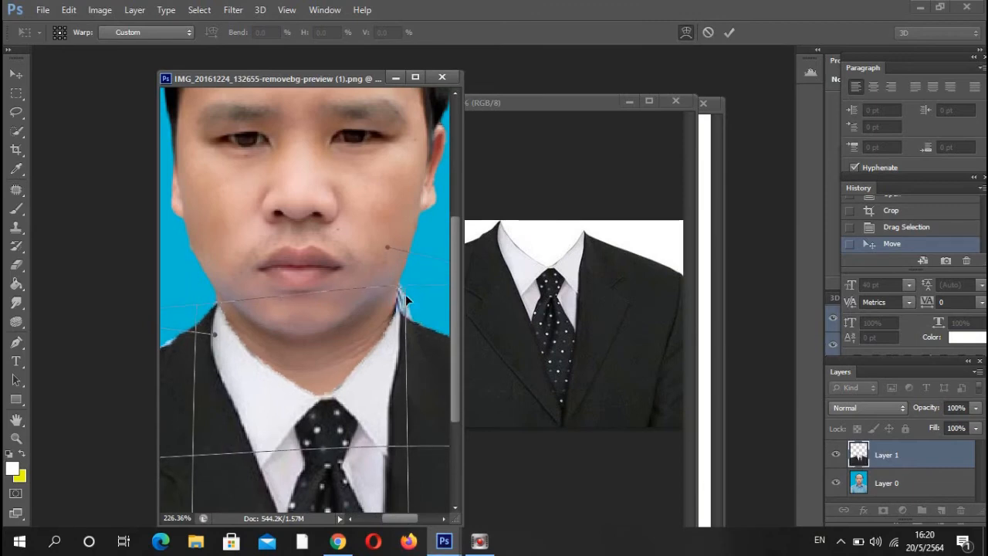
pyautogui.press('Return')
# Step: On Layer 0, clone clean cyan background over the old shirt remnant between the neck and the suit shoulder with the Clone Stamp tool
pyautogui.scroll(-1, 409, 309)
pyautogui.scroll(-4, 405, 309)
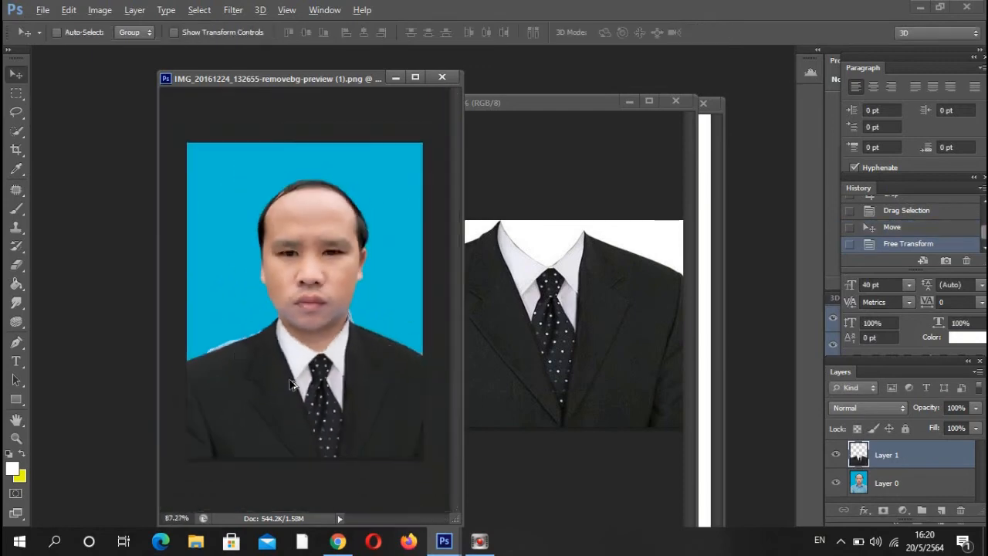
pyautogui.scroll(4, 294, 386)
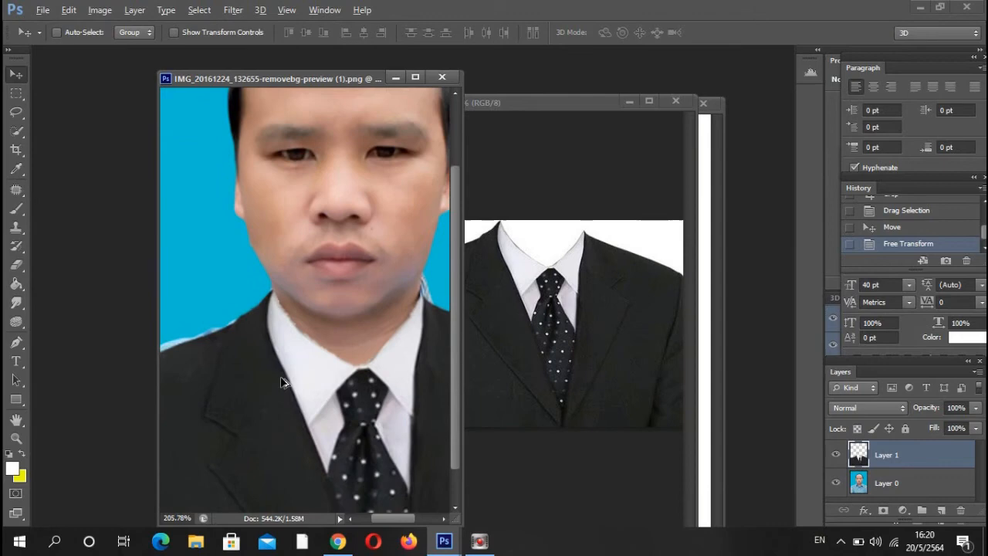
pyautogui.moveTo(385, 519); pyautogui.dragTo(400, 522)
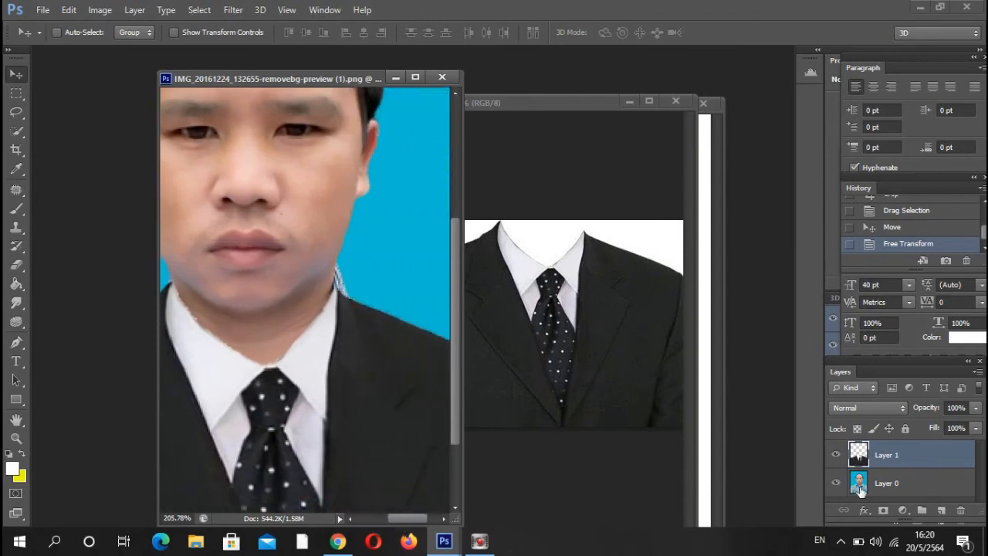
pyautogui.click(887, 488)
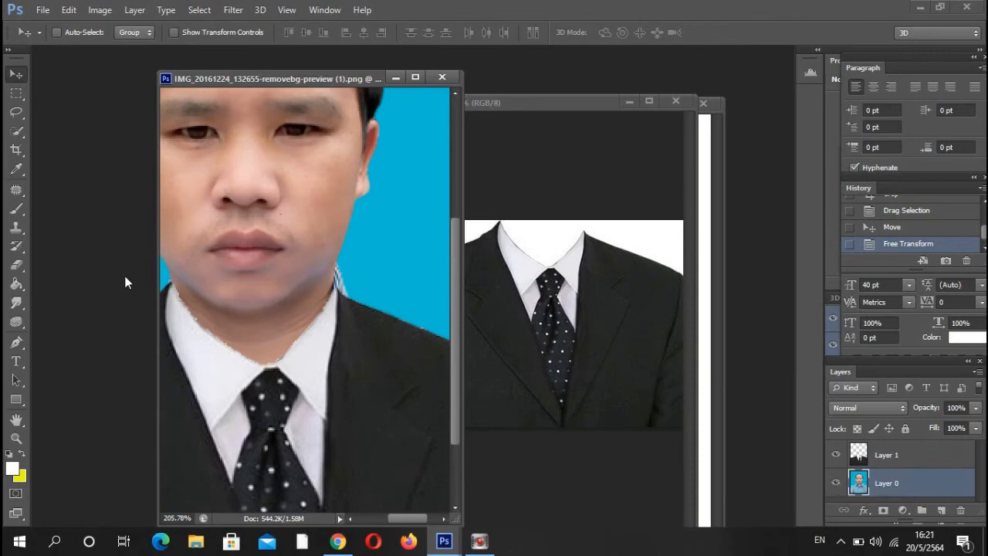
pyautogui.click(17, 228)
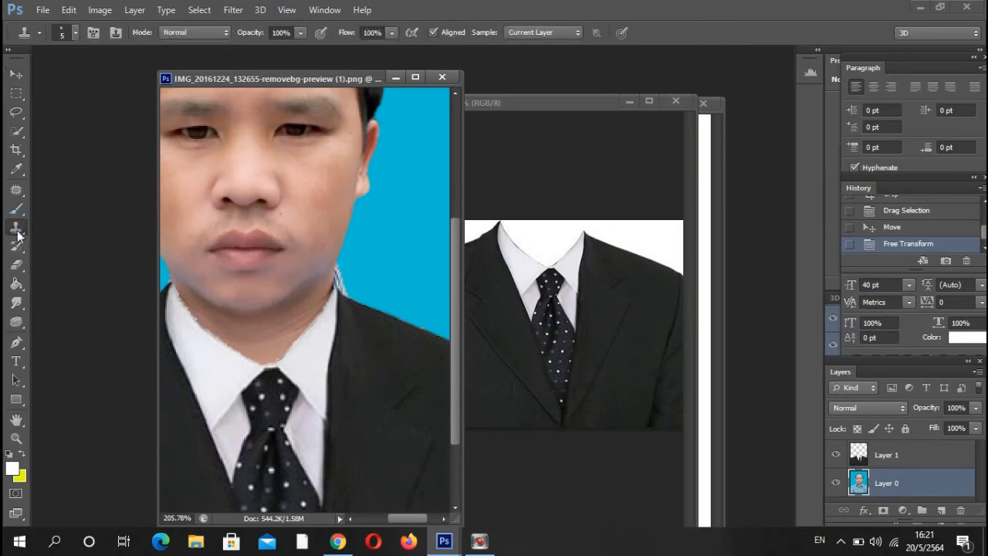
pyautogui.rightClick(13, 230)
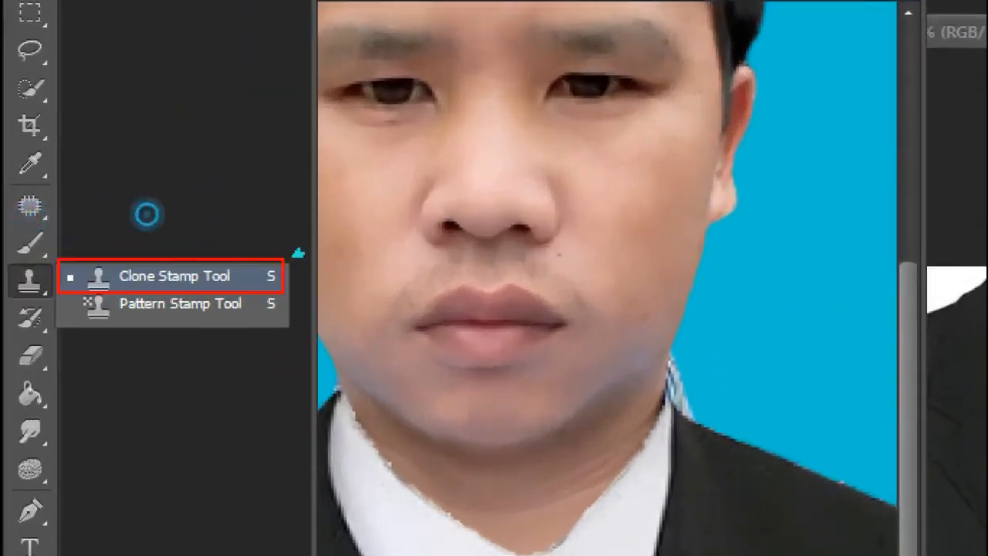
pyautogui.click(174, 275)
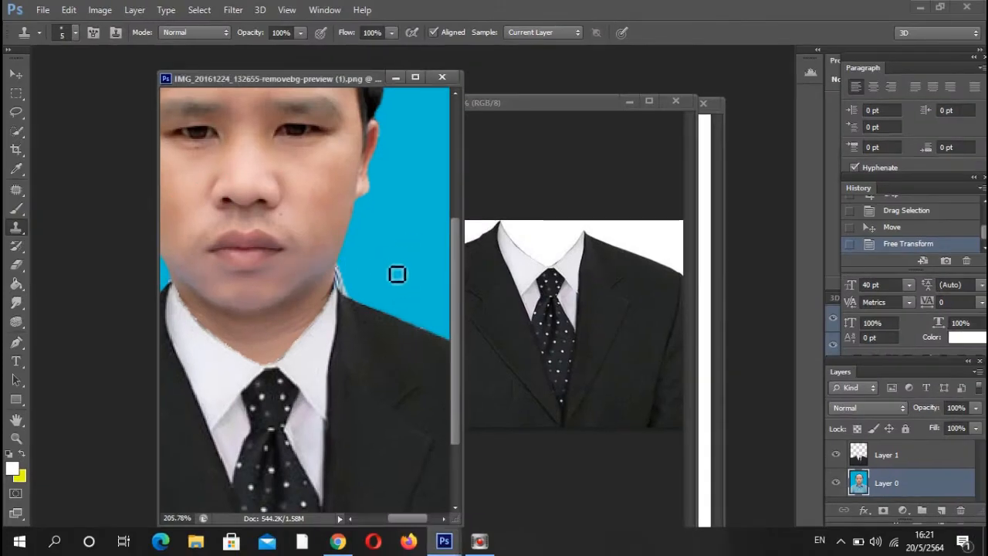
pyautogui.press('alt')
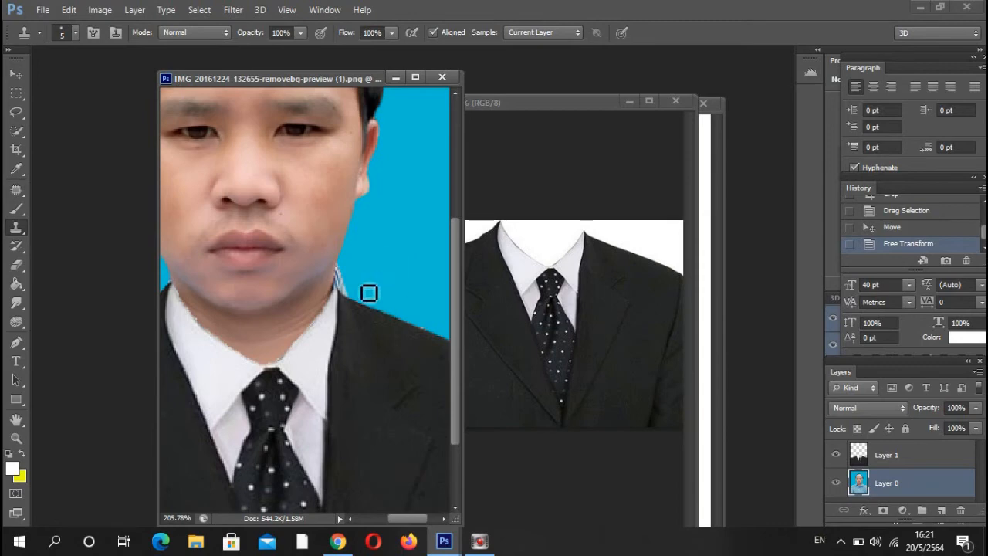
pyautogui.click(347, 283)
# Step: Clone cyan over the leftover light pixels below the jaw, then along the adjoining shoulder edge with a 3 px brush
pyautogui.scroll(7, 359, 276)
pyautogui.scroll(1, 360, 276)
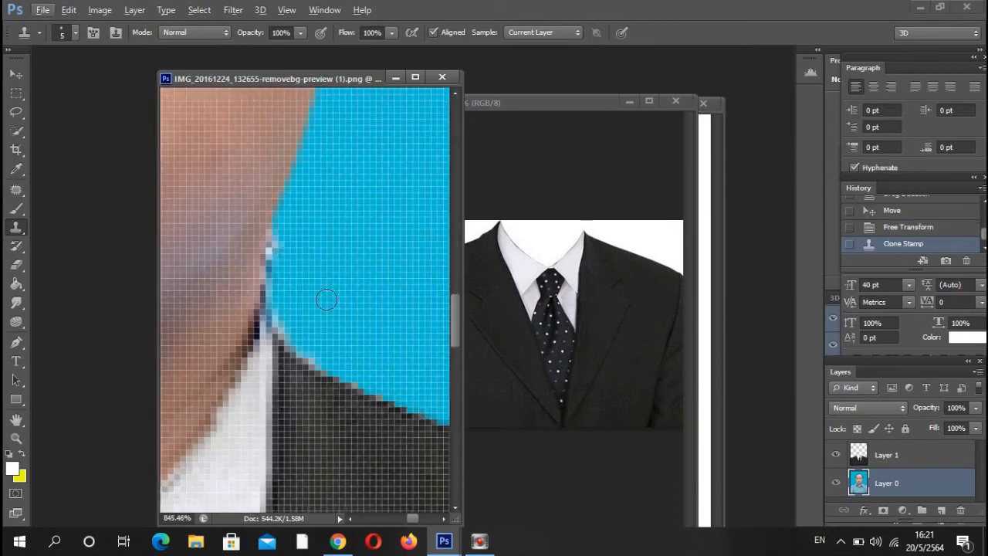
pyautogui.click(281, 240)
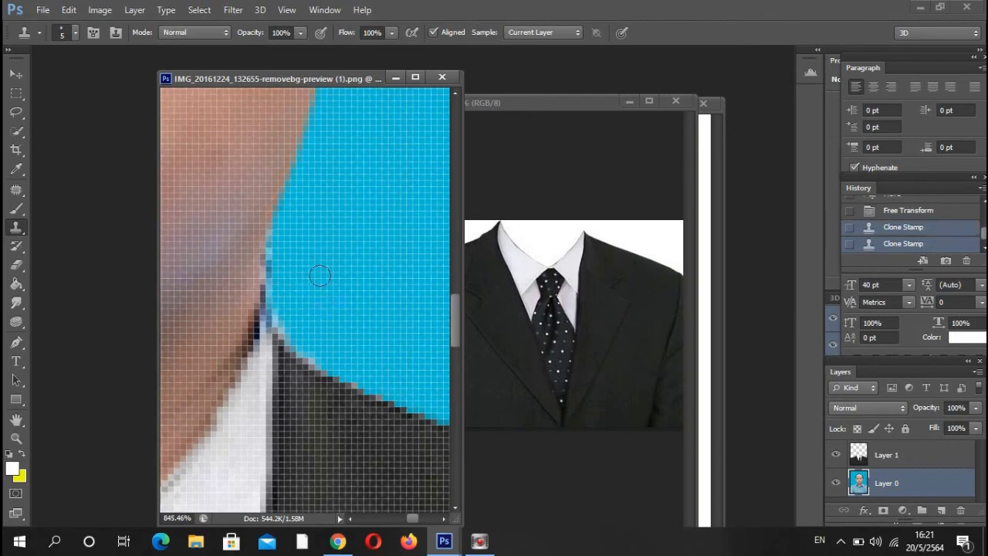
pyautogui.rightClick(354, 248)
pyautogui.moveTo(378, 286); pyautogui.dragTo(375, 286)
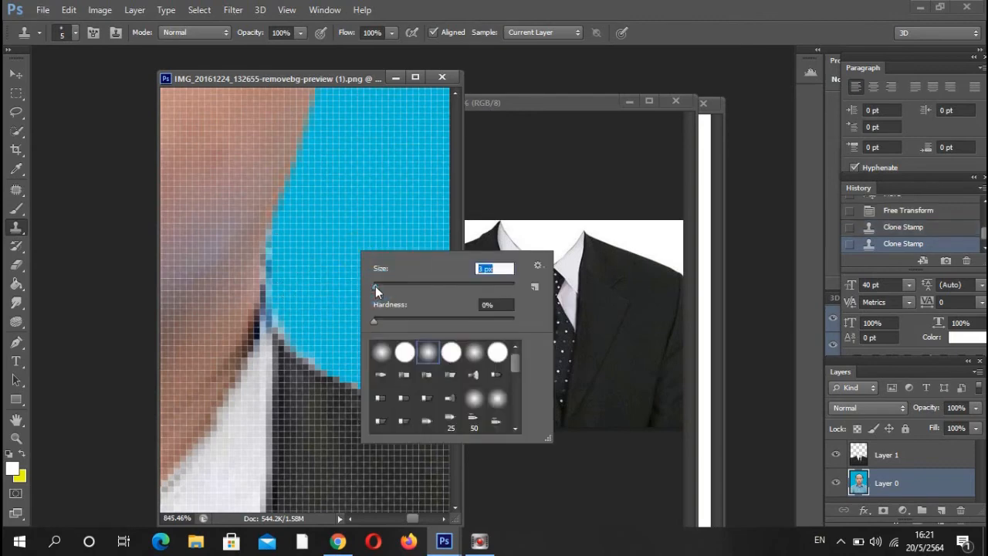
pyautogui.press('Return')
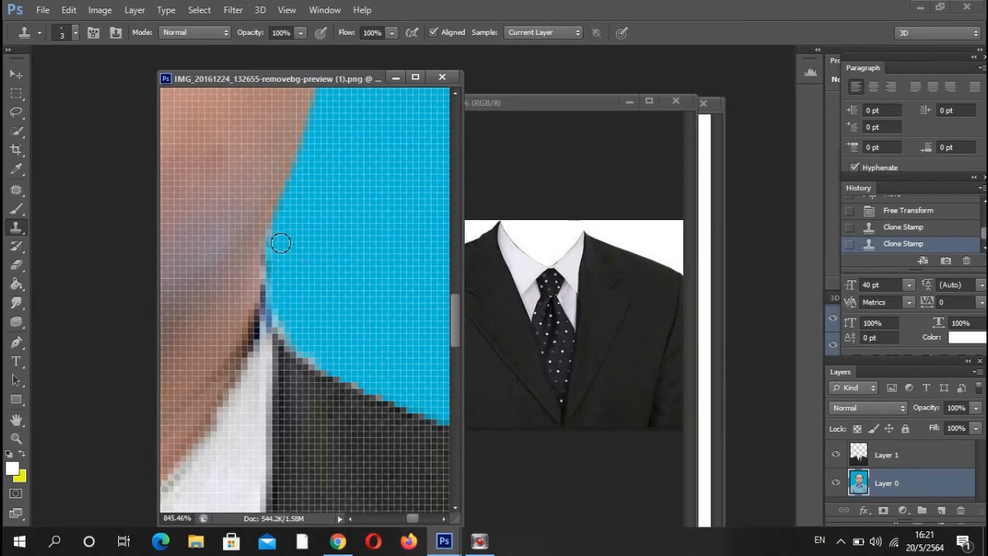
pyautogui.moveTo(283, 314); pyautogui.dragTo(315, 349)
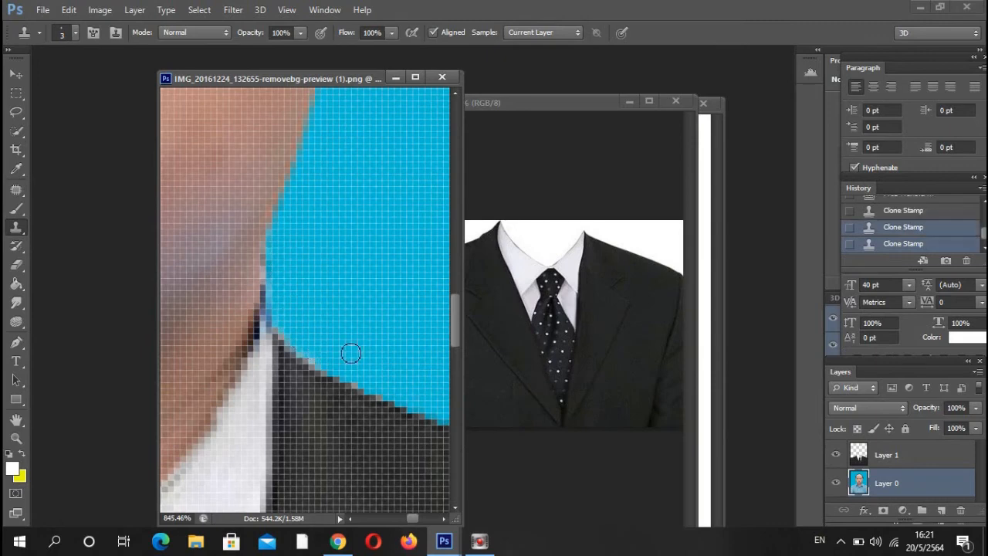
# Step: Clone clean cyan over the old shirt remnant along the other shoulder's upper edge, enlarging the Clone Stamp brush to 13 px
pyautogui.scroll(-5, 320, 326)
pyautogui.scroll(-2, 334, 329)
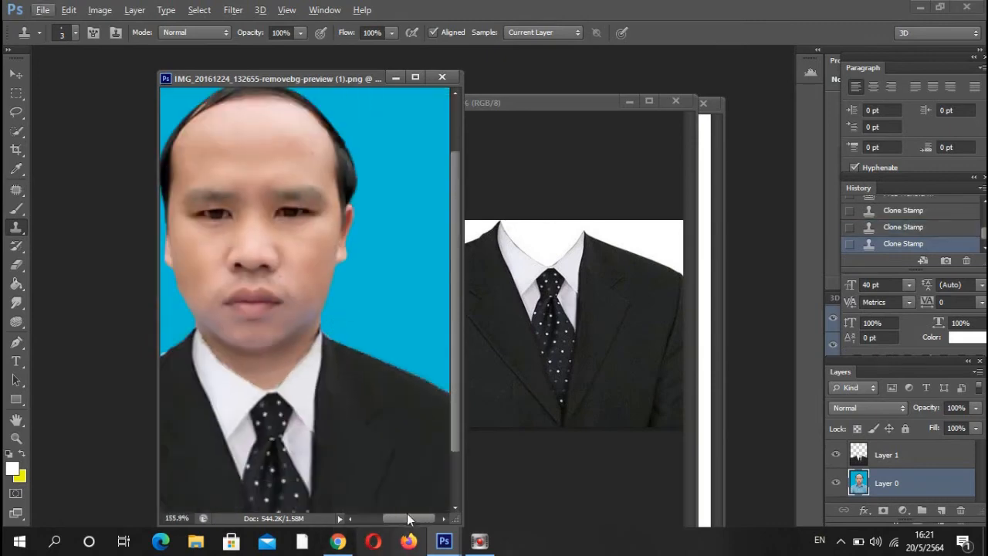
pyautogui.scroll(2, 371, 524)
pyautogui.scroll(4, 234, 347)
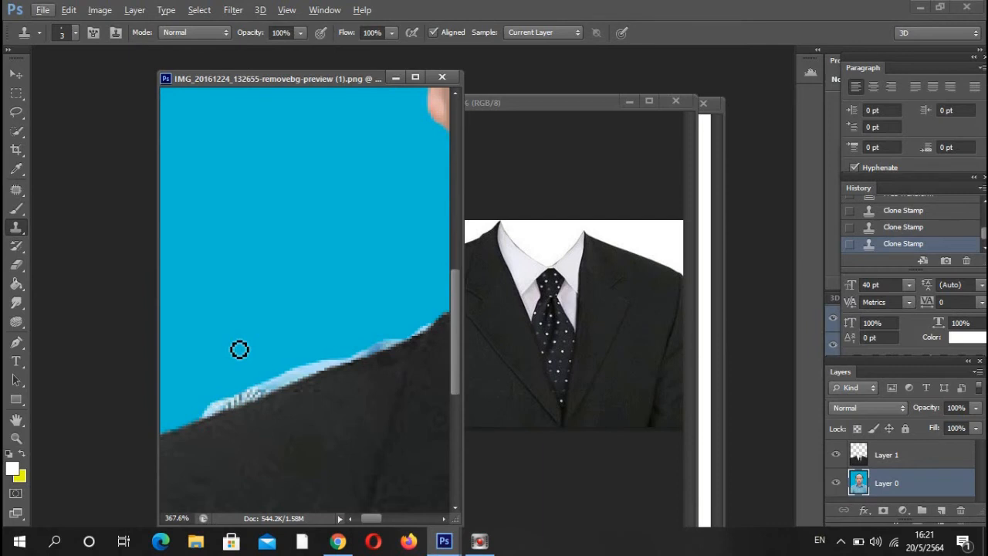
pyautogui.keyDown('alt'); pyautogui.click(237, 338); pyautogui.keyUp('alt')
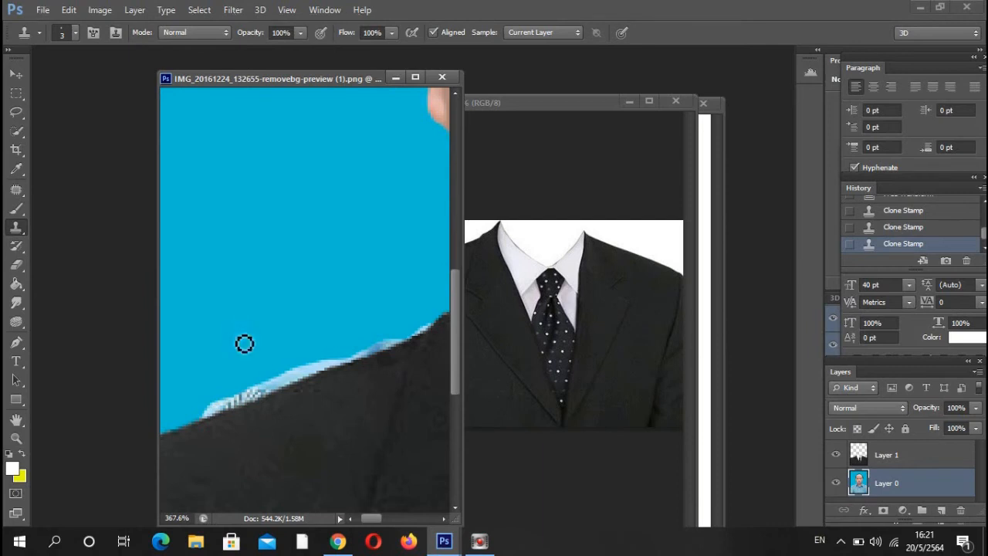
pyautogui.moveTo(267, 385)
pyautogui.mouseDown()
pyautogui.moveTo(339, 370)
pyautogui.moveTo(278, 371)
pyautogui.mouseUp()
pyautogui.rightClick(279, 333)
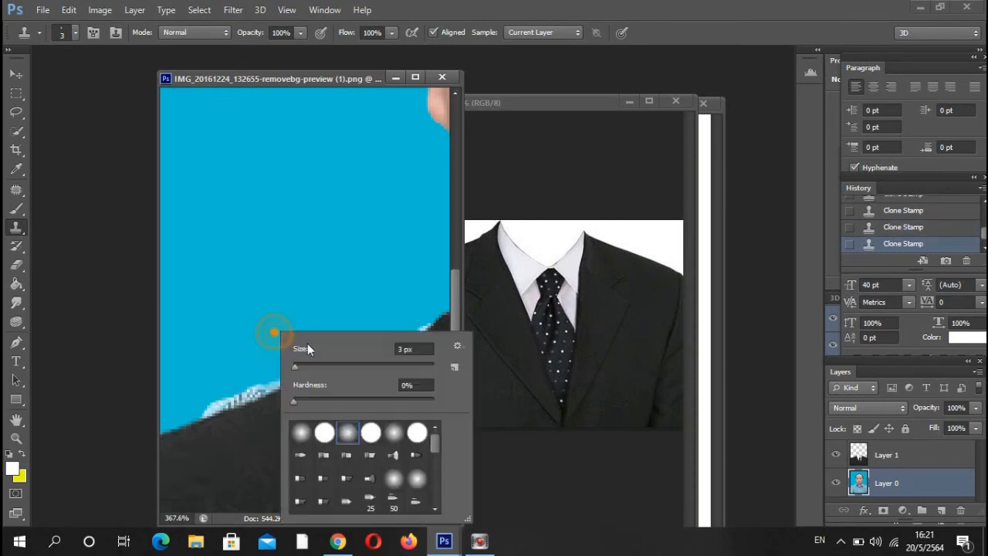
pyautogui.click(307, 368)
pyautogui.click(271, 368)
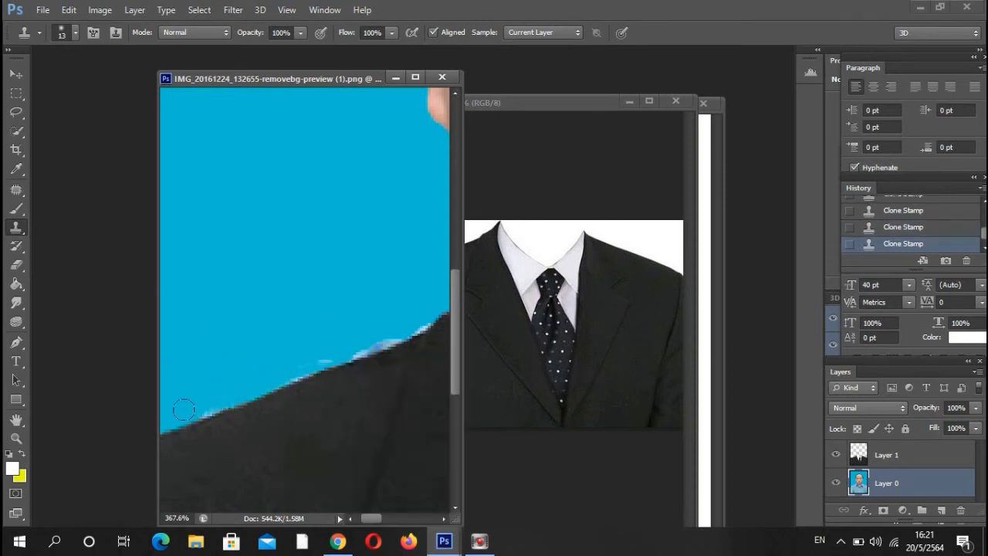
pyautogui.moveTo(207, 409); pyautogui.dragTo(419, 316)
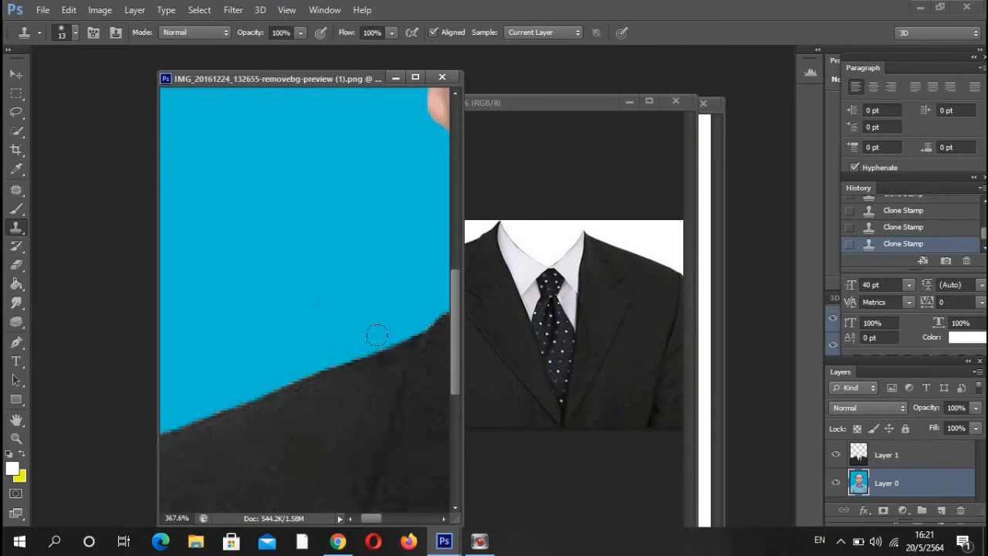
# Step: Examine the whole portrait for leftover shirt pixels along the suit, collar and shoulder edges
pyautogui.scroll(-2, 305, 375)
pyautogui.scroll(-5, 308, 378)
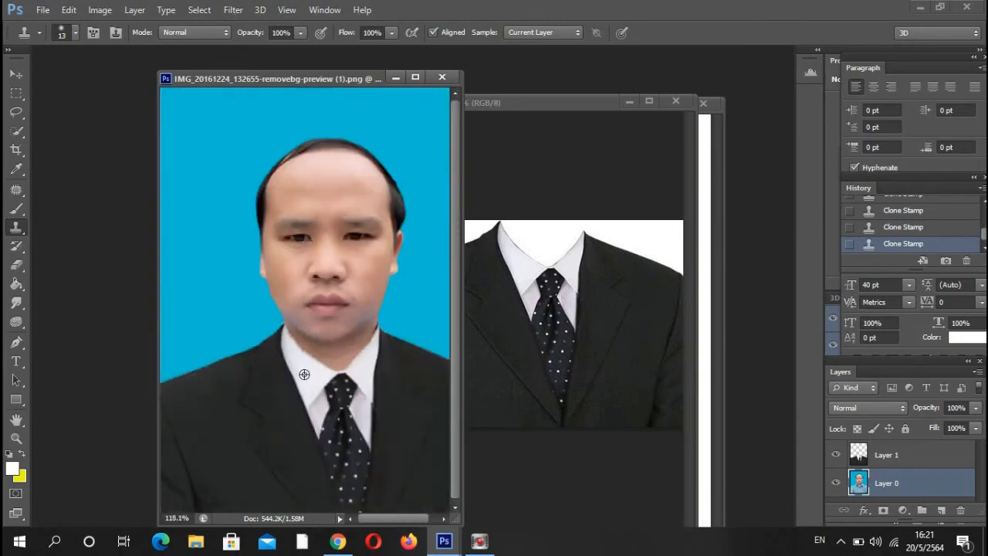
pyautogui.press('alt')
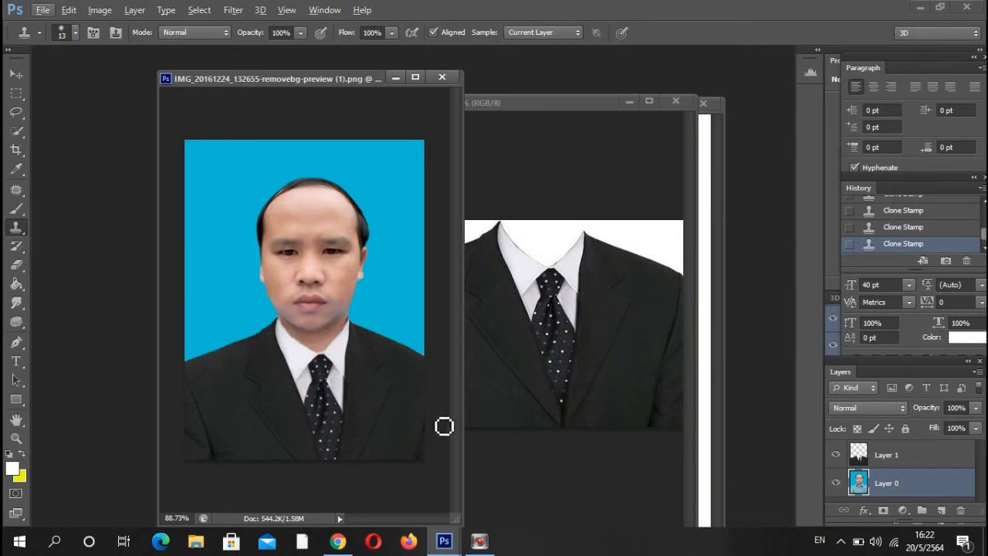
pyautogui.press('alt')
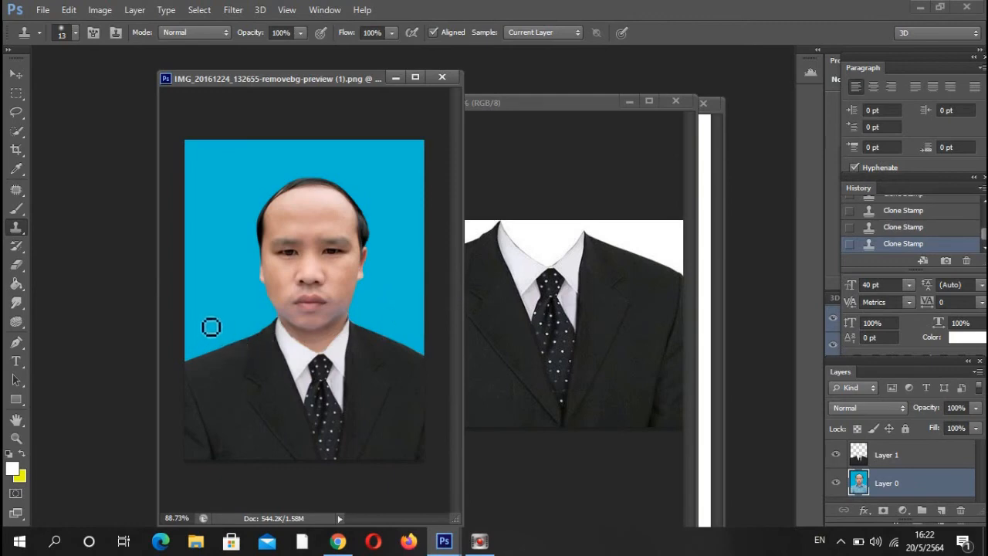
pyautogui.scroll(-4, 205, 326)
pyautogui.scroll(5, 203, 319)
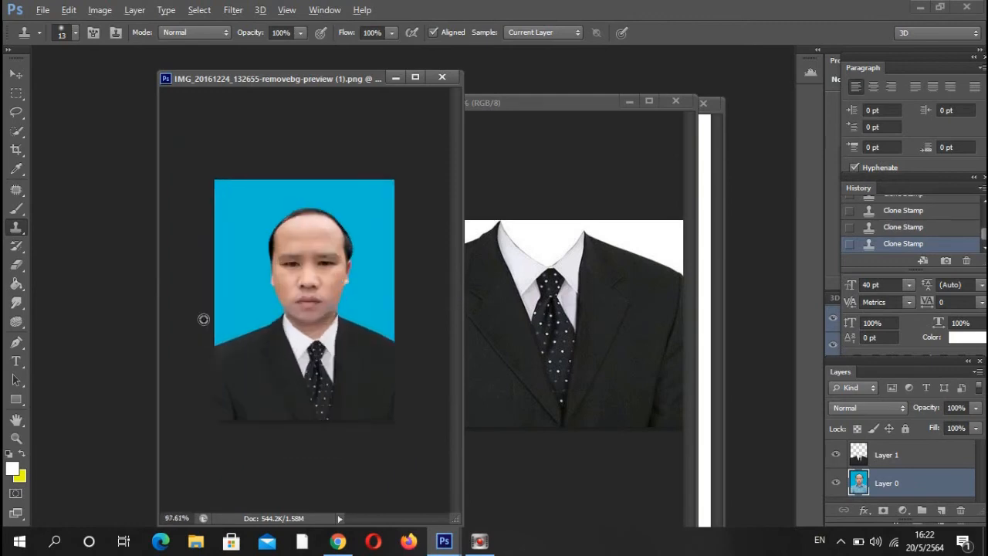
pyautogui.scroll(-1, 203, 318)
pyautogui.scroll(1, 203, 318)
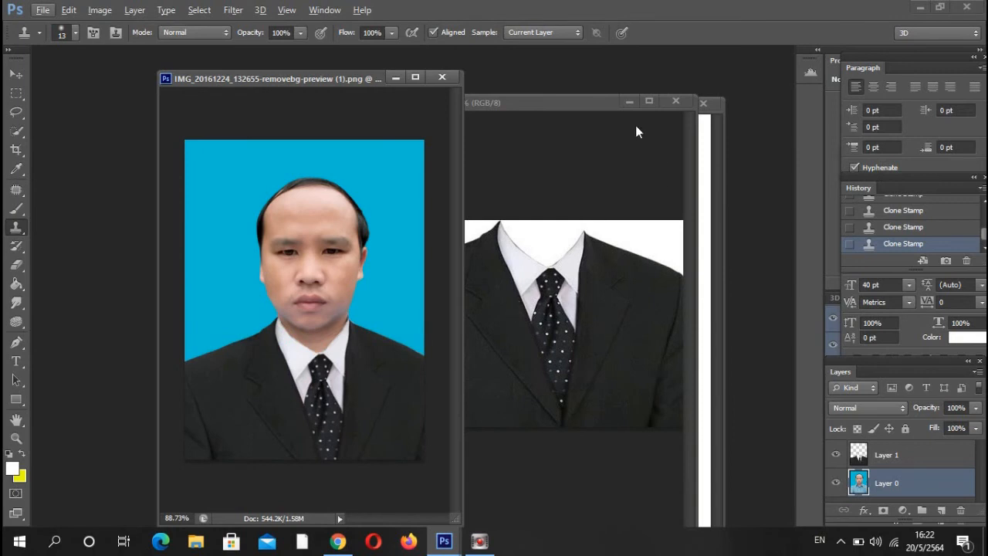
# Step: Merge the suit layer and the portrait layer into a single layer with Merge Visible
pyautogui.moveTo(301, 83); pyautogui.dragTo(462, 95)
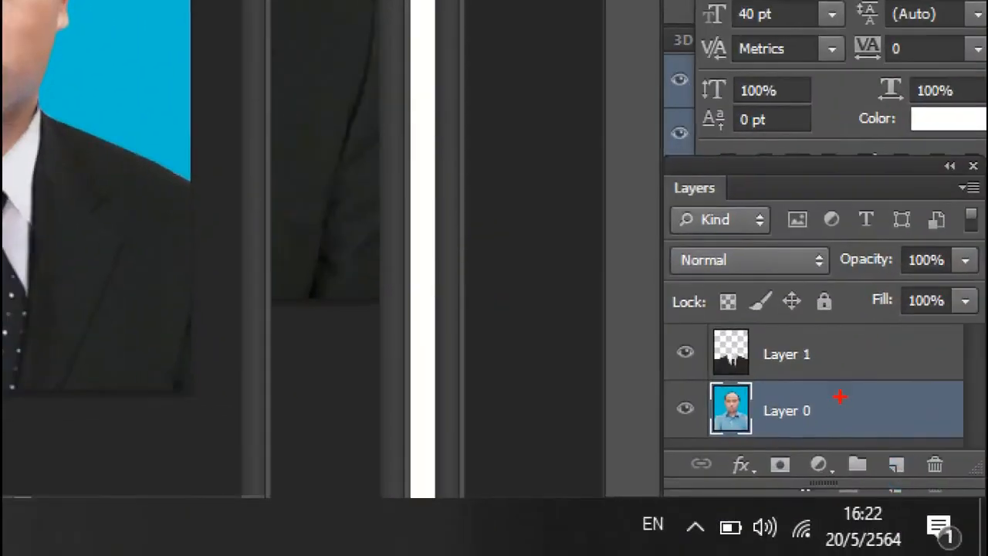
pyautogui.moveTo(662, 317)
pyautogui.mouseDown()
pyautogui.moveTo(895, 436)
pyautogui.moveTo(960, 436)
pyautogui.mouseUp()
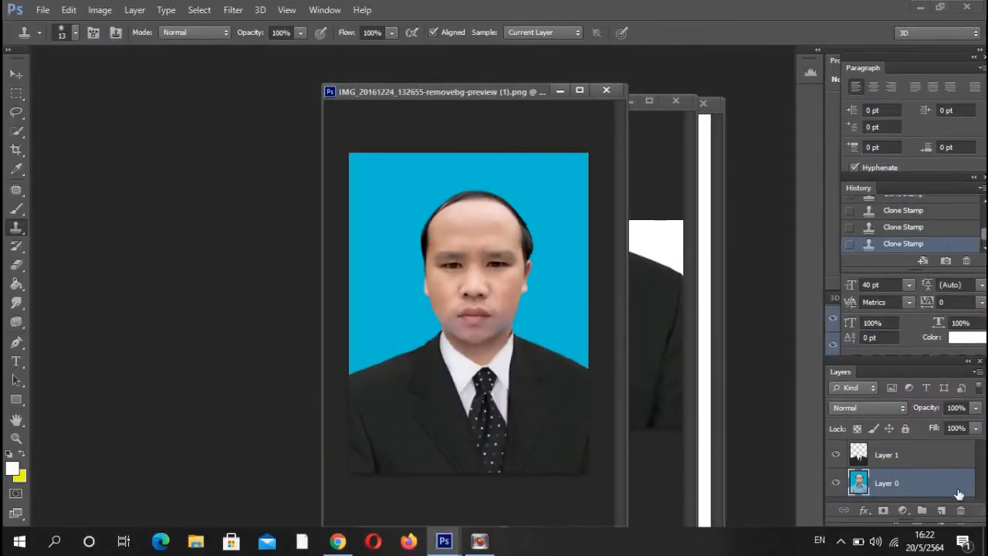
pyautogui.hotkey('ctrl', 'shift', 'e')
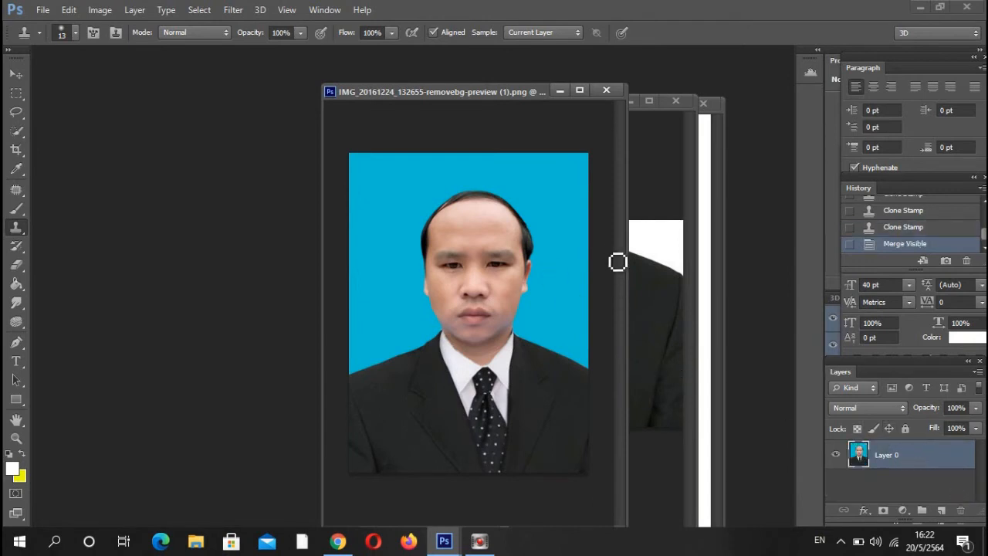
# Step: Clear the suit image out of the workspace and place the portrait and blank document windows side by side
pyautogui.moveTo(481, 92); pyautogui.dragTo(304, 87)
pyautogui.moveTo(557, 104); pyautogui.dragTo(625, 155)
pyautogui.click(677, 149)
pyautogui.moveTo(558, 105)
pyautogui.mouseDown()
pyautogui.moveTo(633, 92)
pyautogui.moveTo(617, 84)
pyautogui.moveTo(558, 92)
pyautogui.moveTo(569, 97)
pyautogui.mouseUp()
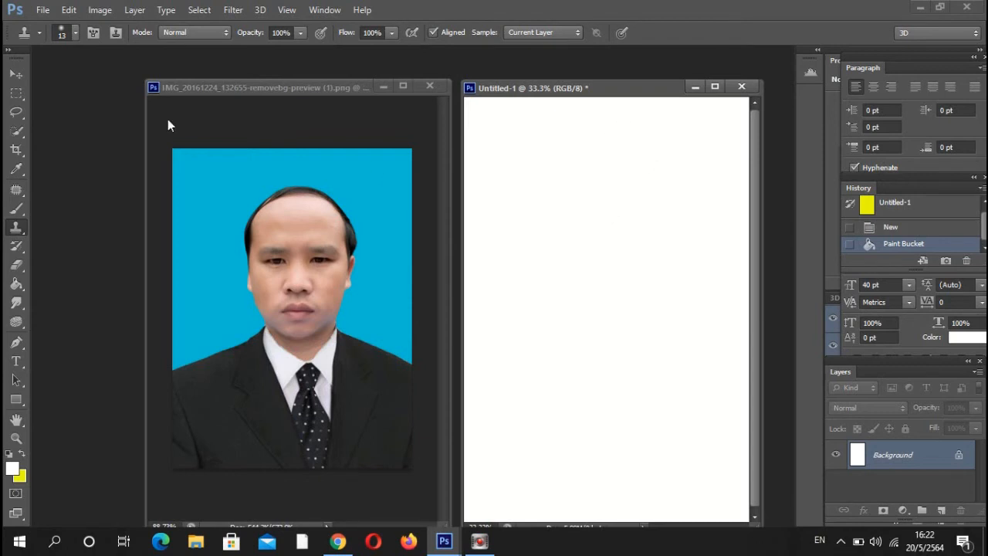
# Step: Copy the merged portrait into the blank document with the Move tool and position it in the page's upper-left corner
pyautogui.click(17, 75)
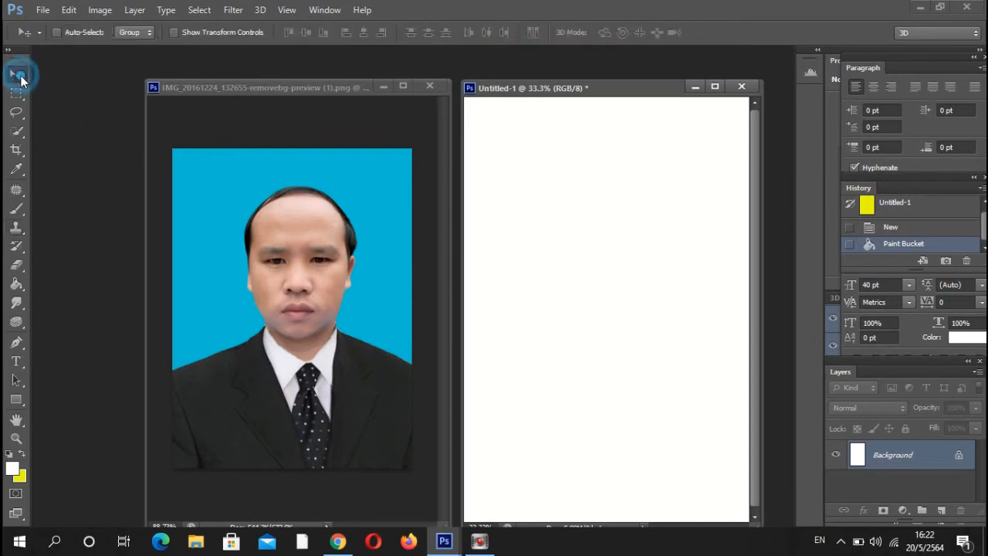
pyautogui.moveTo(303, 308); pyautogui.dragTo(590, 299)
pyautogui.moveTo(282, 285); pyautogui.dragTo(510, 156)
pyautogui.moveTo(609, 88); pyautogui.dragTo(316, 84)
pyautogui.moveTo(238, 172); pyautogui.dragTo(222, 164)
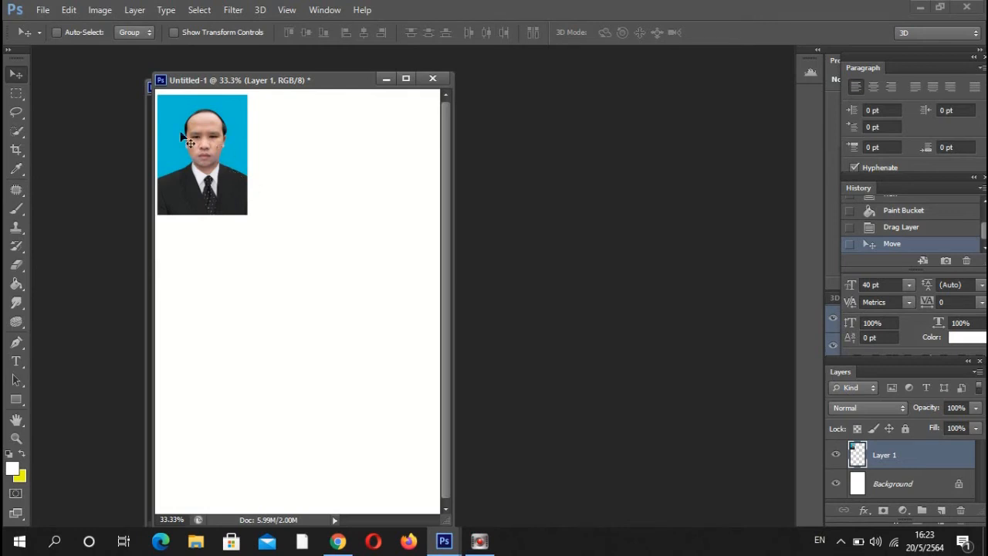
pyautogui.click(68, 10)
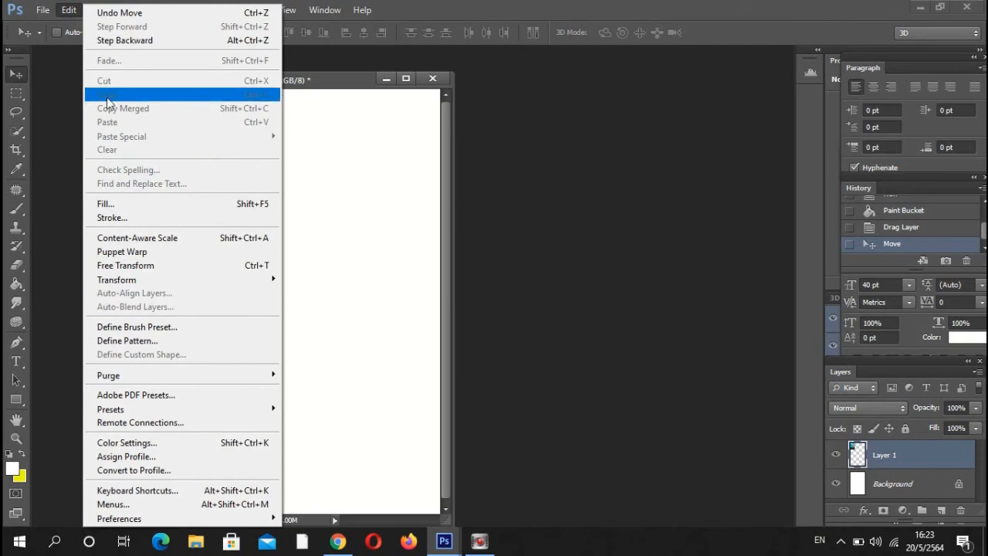
pyautogui.click(916, 458)
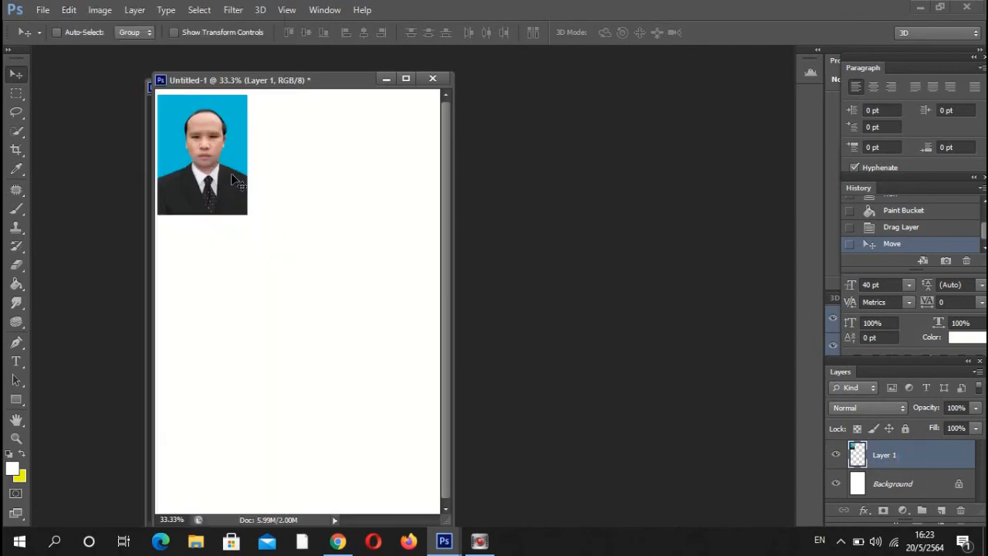
pyautogui.moveTo(232, 176)
pyautogui.mouseDown()
pyautogui.moveTo(318, 185)
pyautogui.moveTo(236, 187)
pyautogui.moveTo(232, 171)
pyautogui.mouseUp()
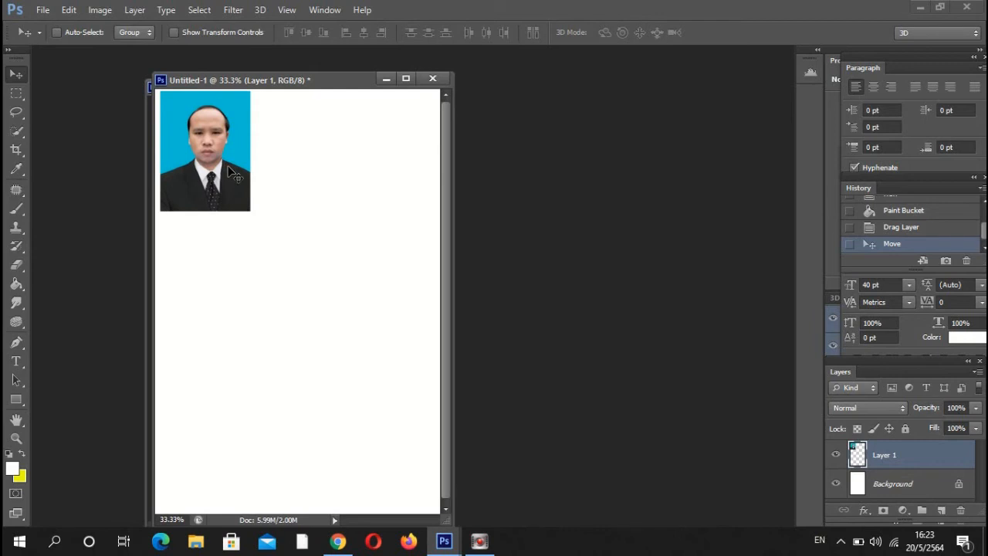
# Step: Duplicate the ID photo twice to its right, offsetting the first copy about 3.3 cm, and align the copies into a row of three
pyautogui.moveTo(230, 169); pyautogui.dragTo(324, 171)
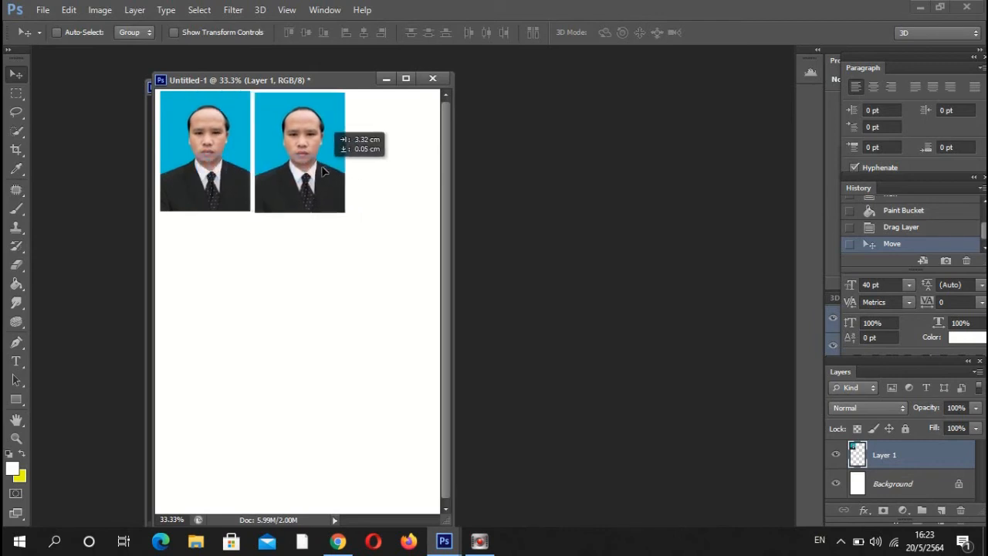
pyautogui.moveTo(324, 172); pyautogui.dragTo(324, 168)
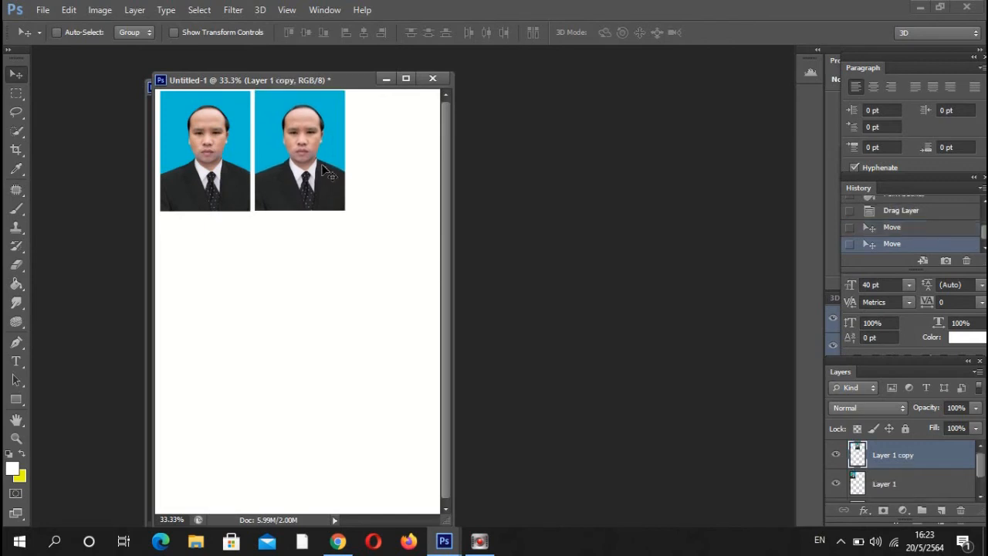
pyautogui.moveTo(303, 176); pyautogui.dragTo(393, 177)
pyautogui.press('Up')
pyautogui.press('Left')
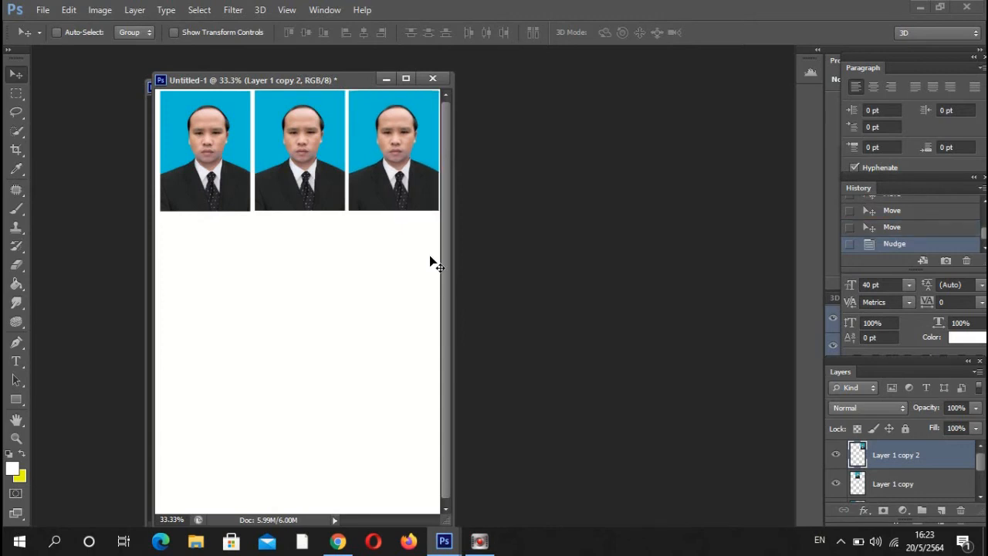
# Step: Select the middle photo's layer, Layer 1 copy, and nudge it slightly to the left
pyautogui.rightClick(305, 177)
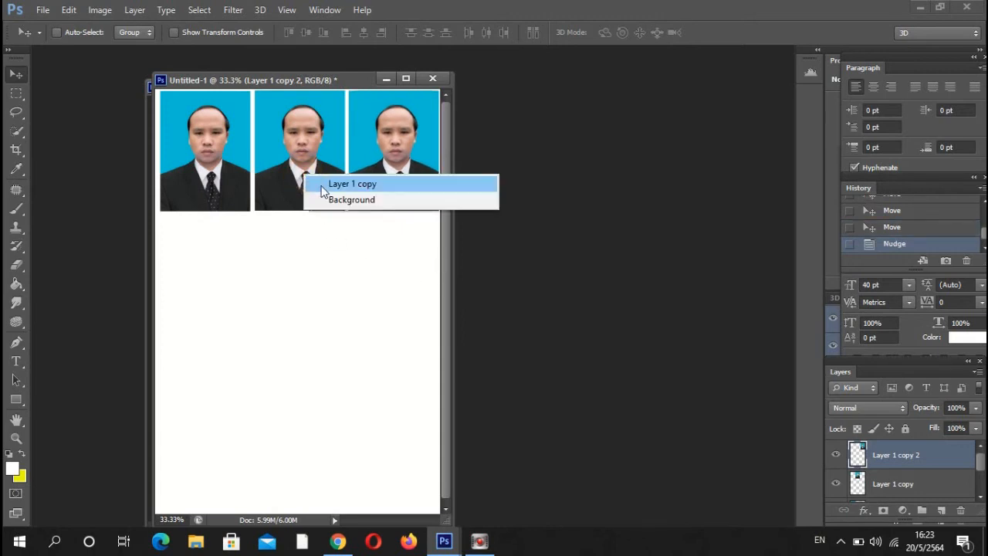
pyautogui.click(323, 187)
pyautogui.press('Left')
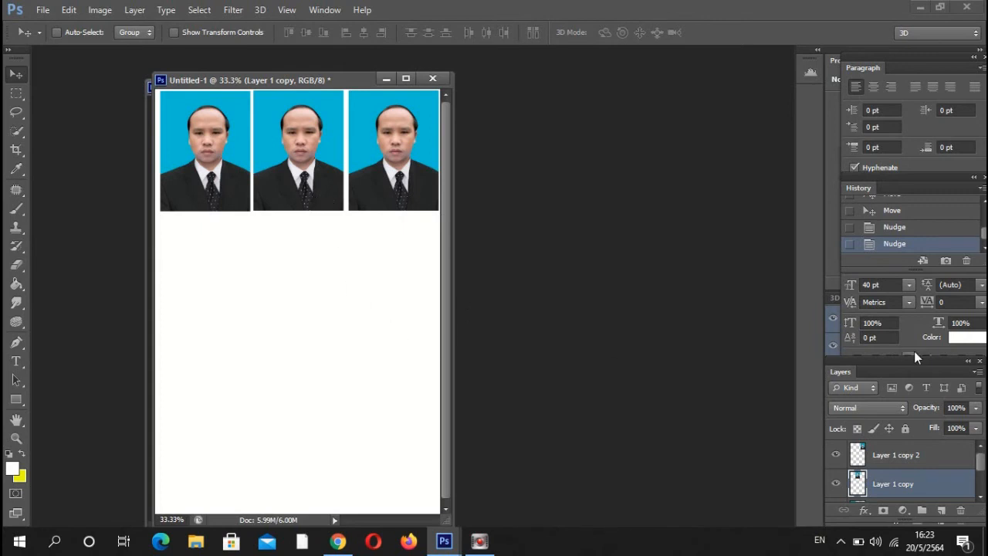
# Step: Select all three photo layers, duplicate them as a second row directly below, and nudge that row right to align its columns
pyautogui.click(940, 463)
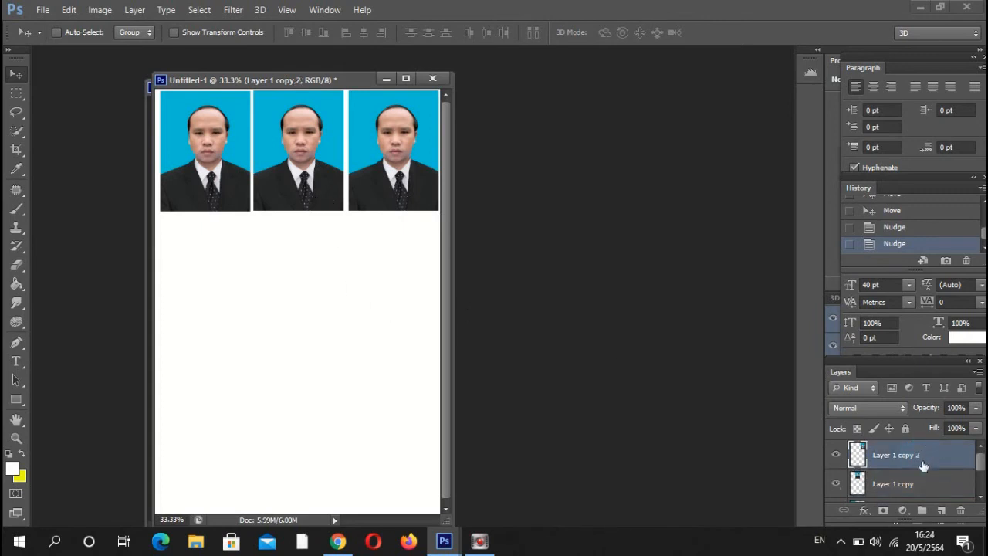
pyautogui.click(926, 484)
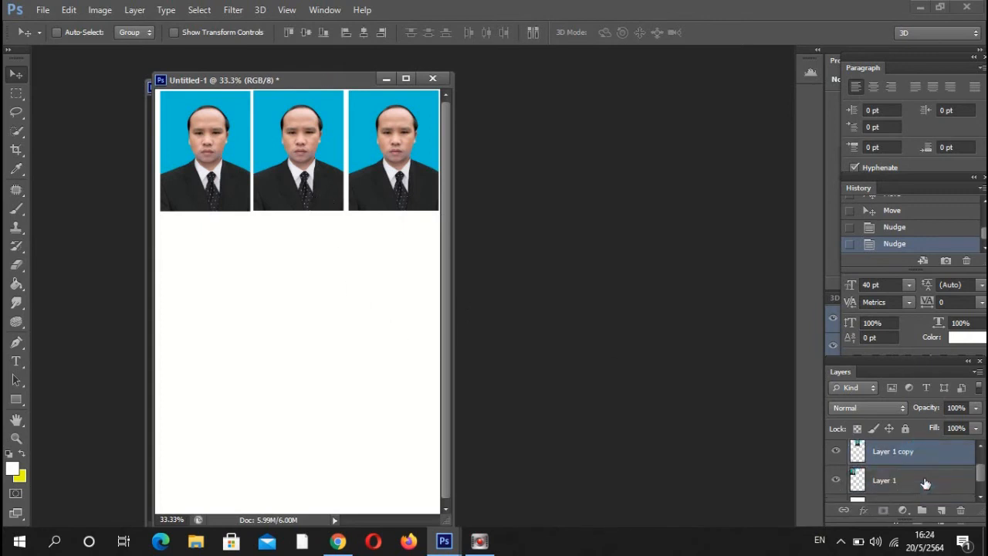
pyautogui.click(922, 480)
pyautogui.scroll(-1, 922, 479)
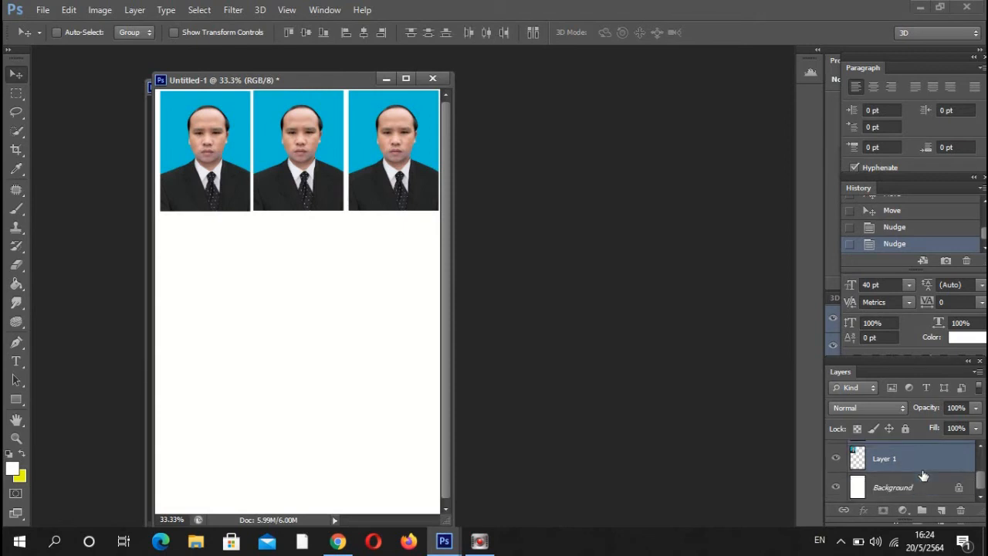
pyautogui.scroll(1, 924, 475)
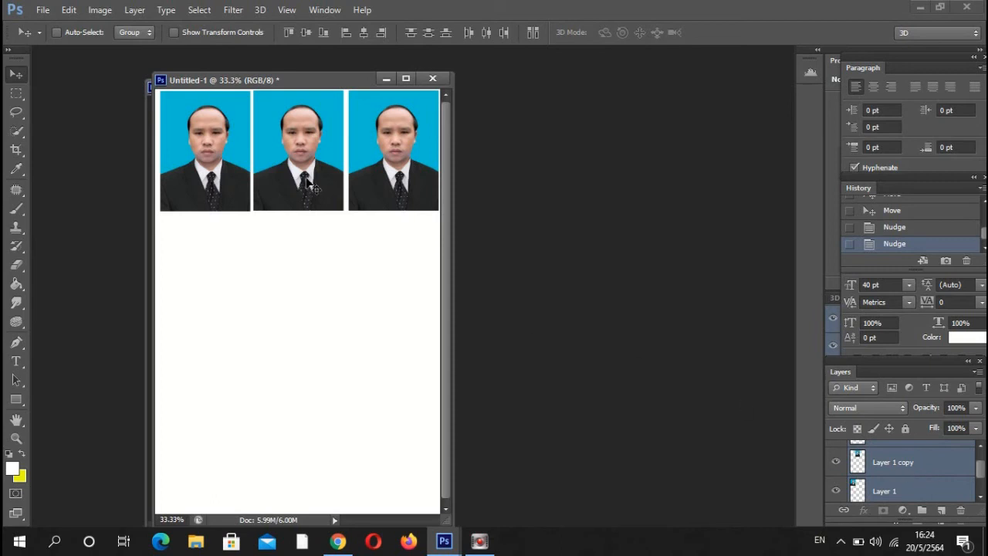
pyautogui.moveTo(305, 180); pyautogui.dragTo(303, 307)
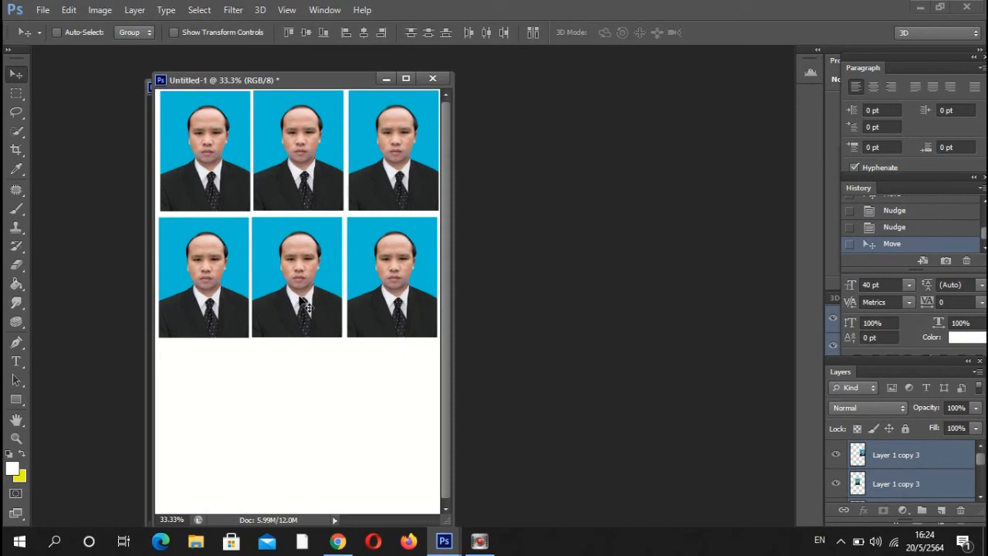
pyautogui.hotkey('shift', 'Right')
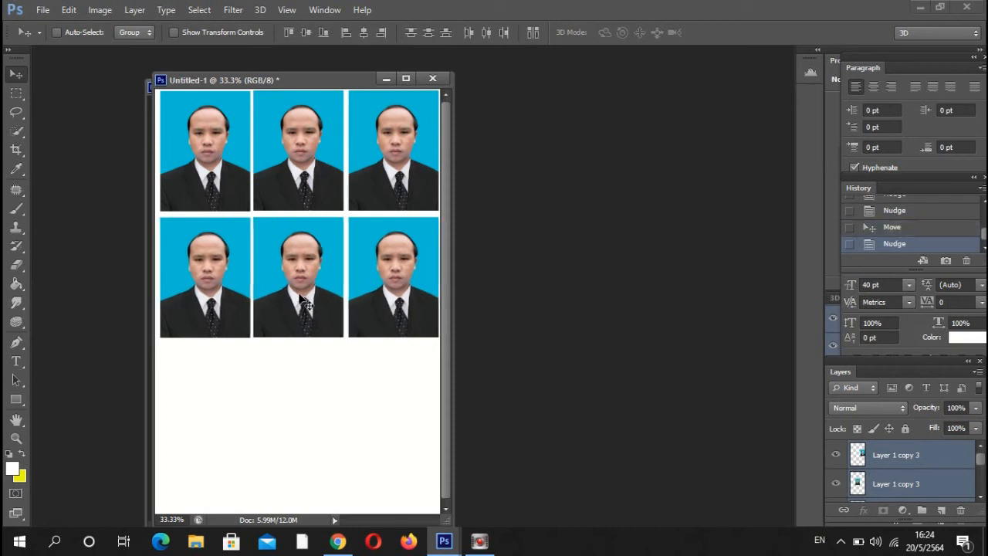
# Step: Duplicate the second row of photos below itself to form a third row aligned with the columns above
pyautogui.moveTo(301, 299); pyautogui.dragTo(301, 427)
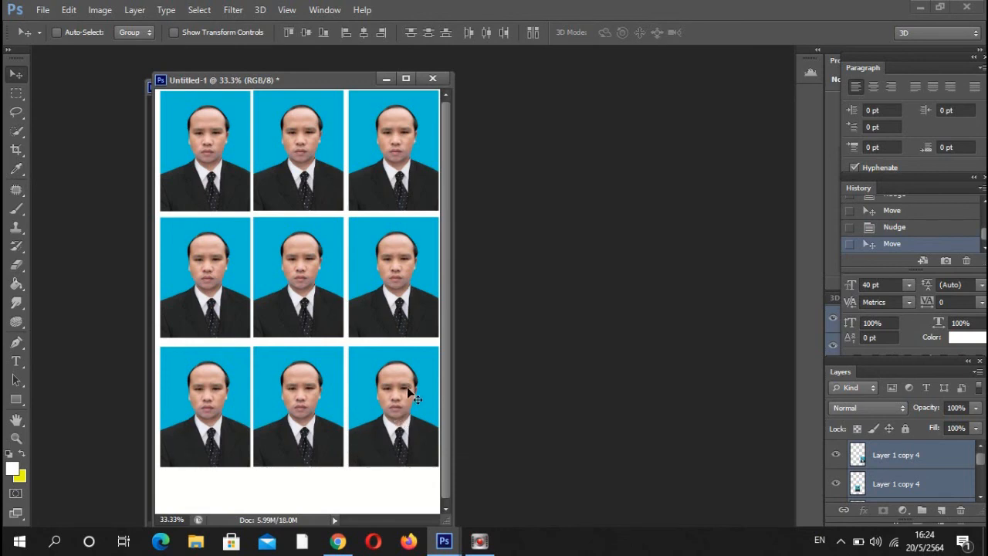
pyautogui.scroll(-1, 406, 386)
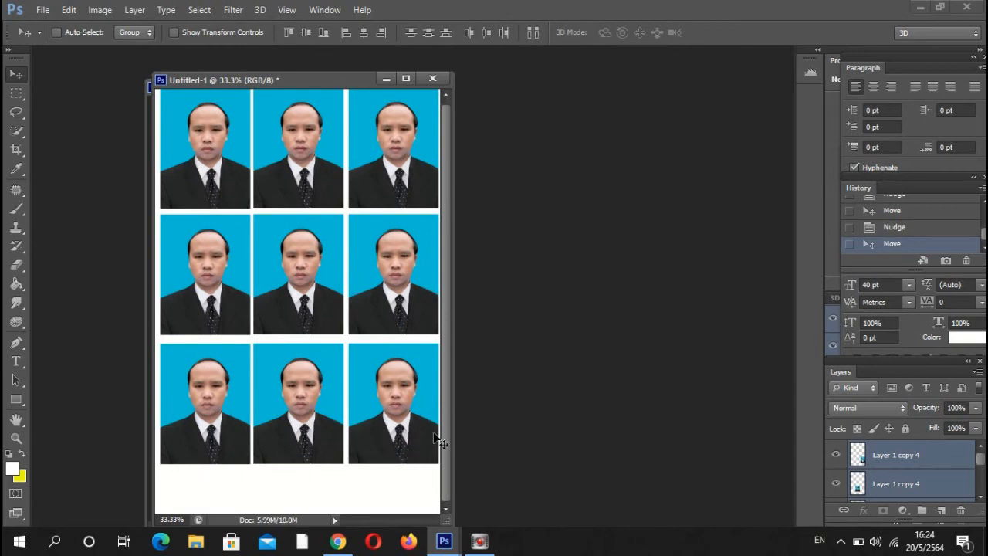
pyautogui.moveTo(312, 78)
pyautogui.mouseDown()
pyautogui.moveTo(360, 60)
pyautogui.moveTo(310, 65)
pyautogui.moveTo(322, 66)
pyautogui.mouseUp()
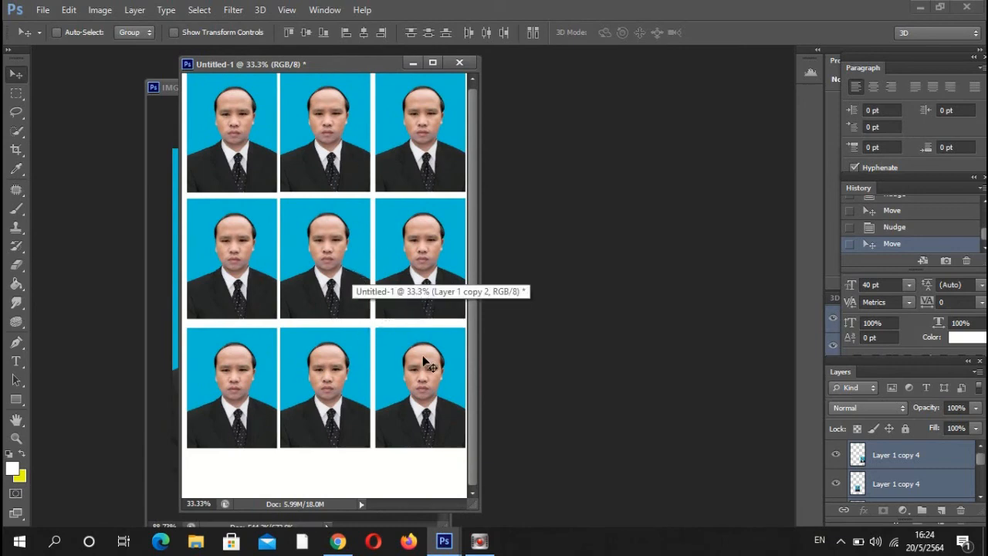
pyautogui.scroll(1, 415, 349)
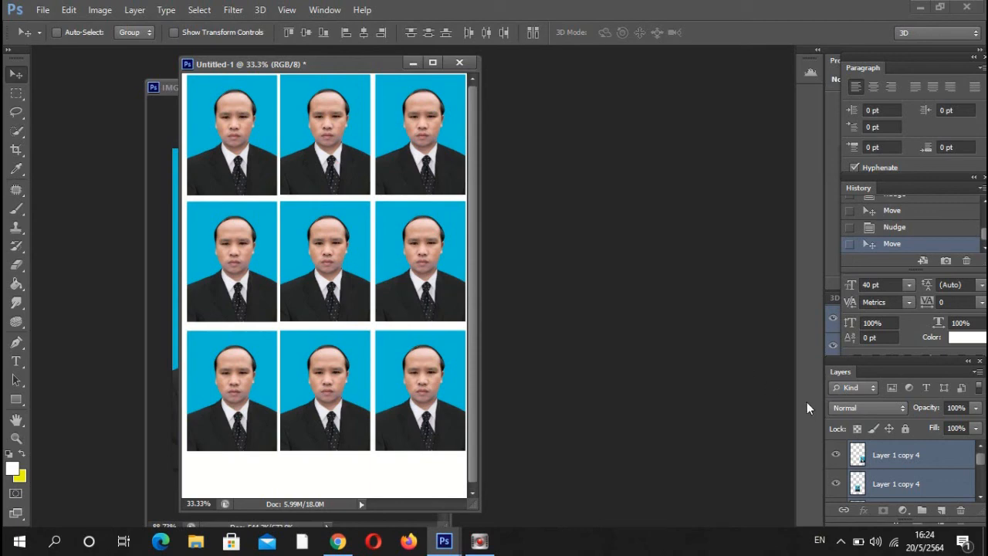
pyautogui.click(911, 456)
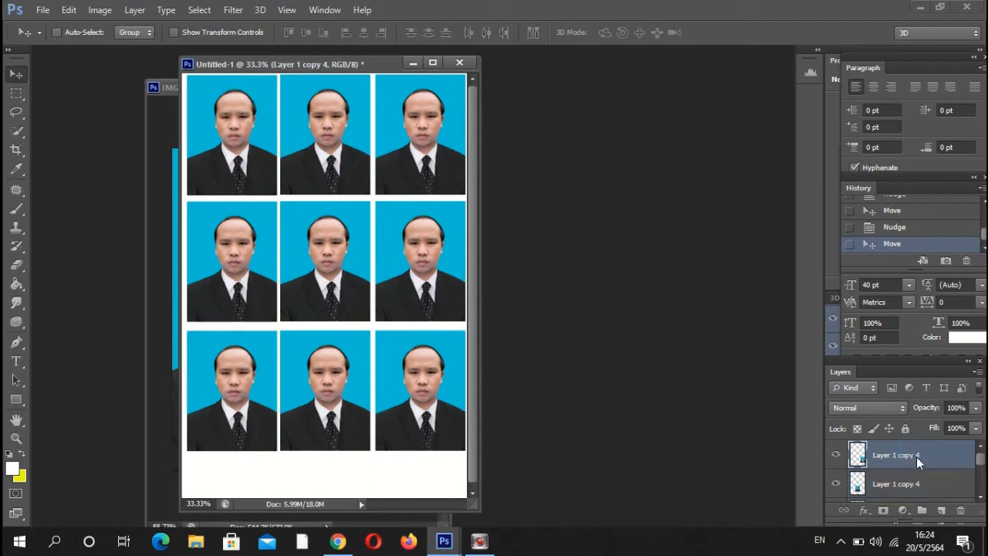
pyautogui.hotkey('alt', 'shift', 'ctrl', 'a')
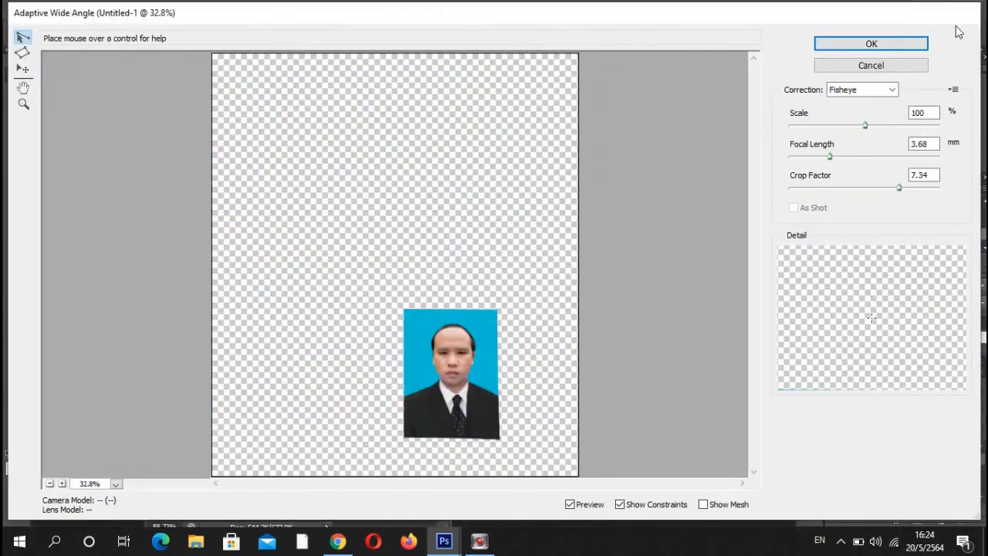
pyautogui.click(880, 68)
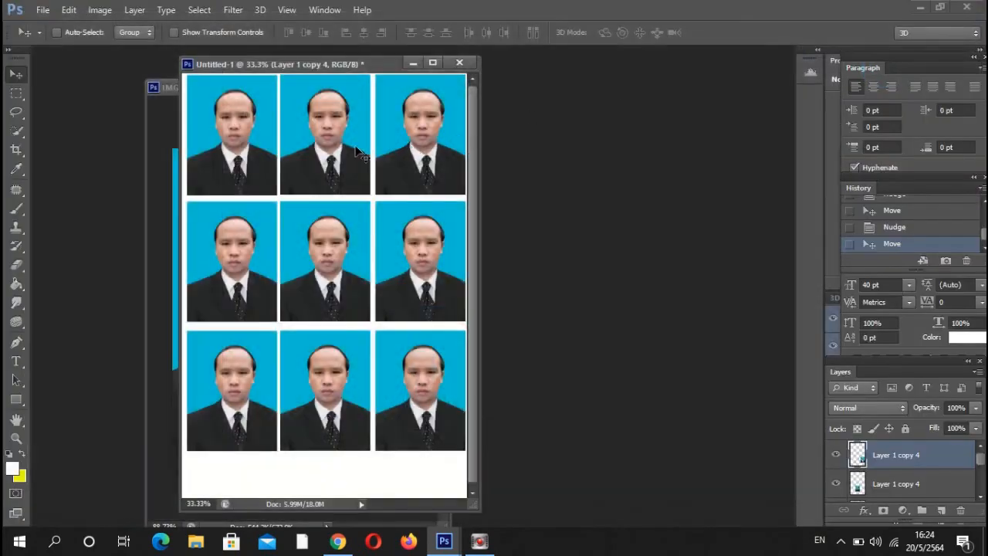
# Step: Review the photo sheet's print settings, including the available printers and the position and scaled print size, and close them without printing
pyautogui.click(43, 10)
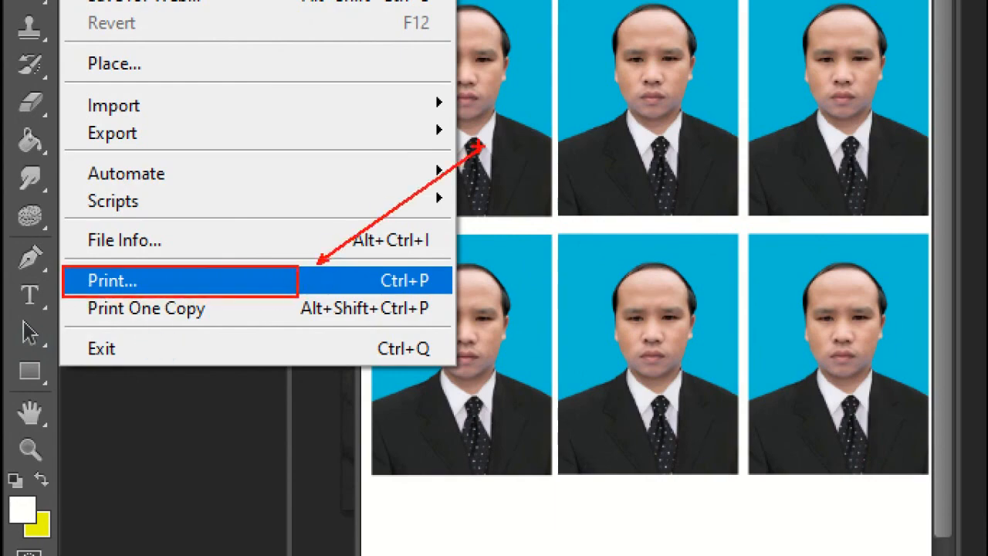
pyautogui.click(112, 280)
pyautogui.press('Escape')
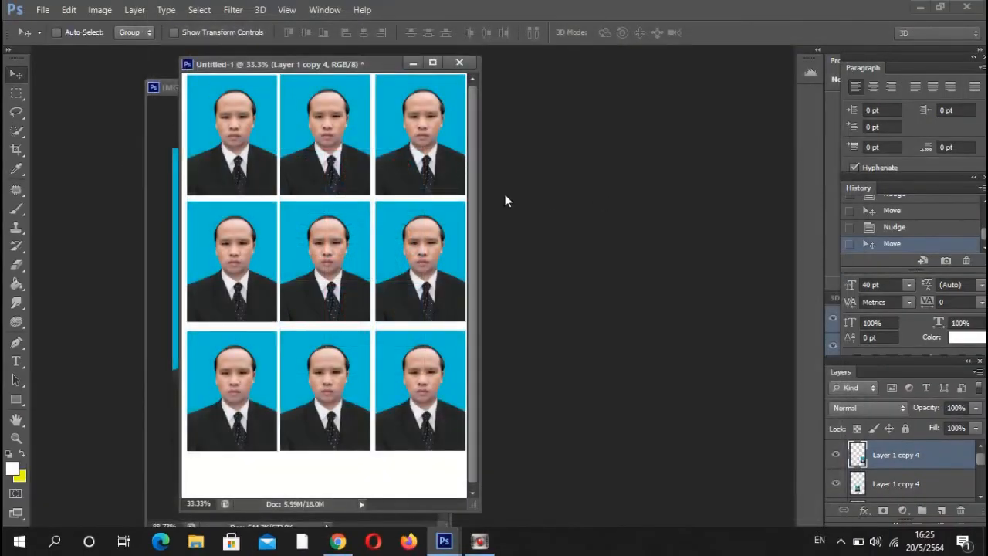
pyautogui.click(44, 10)
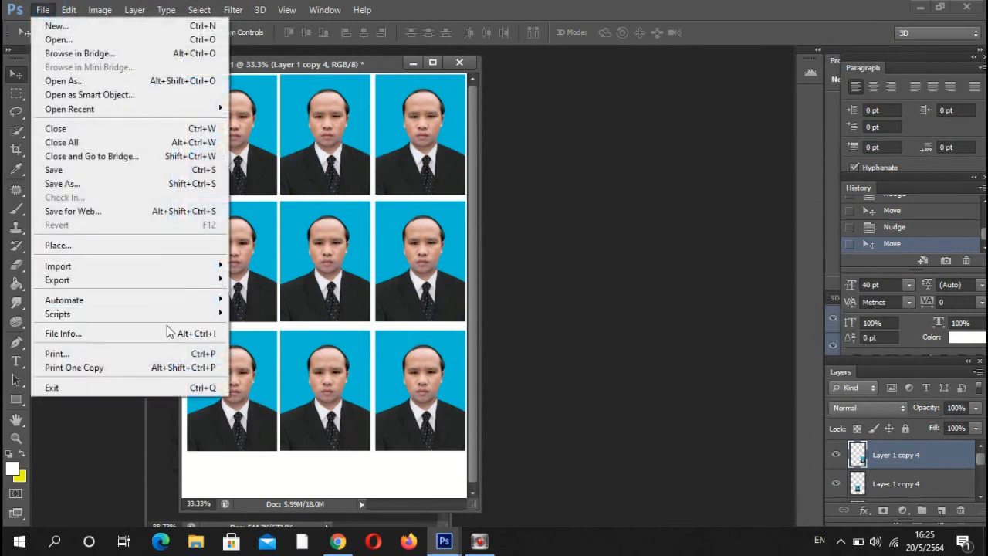
pyautogui.click(108, 352)
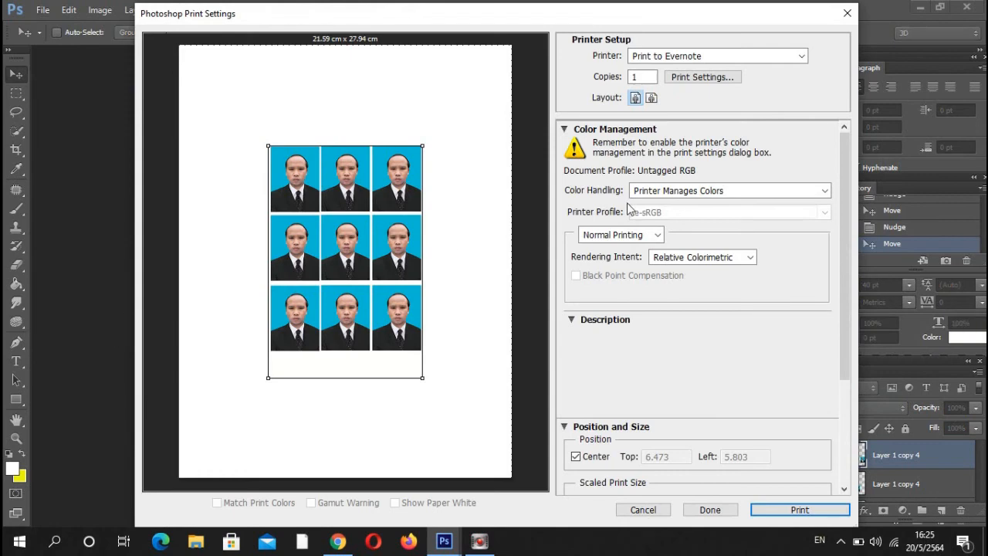
pyautogui.click(802, 56)
pyautogui.click(802, 56)
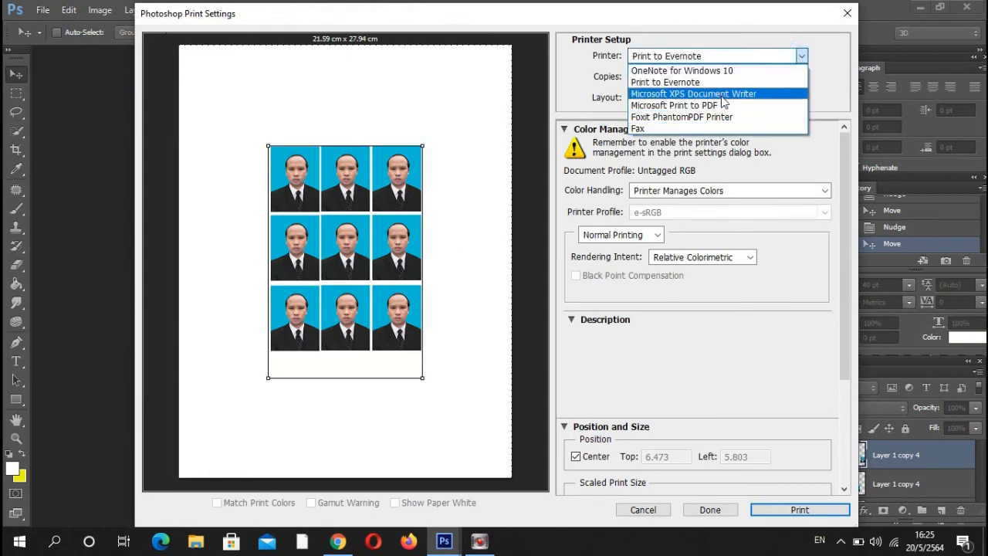
pyautogui.click(837, 97)
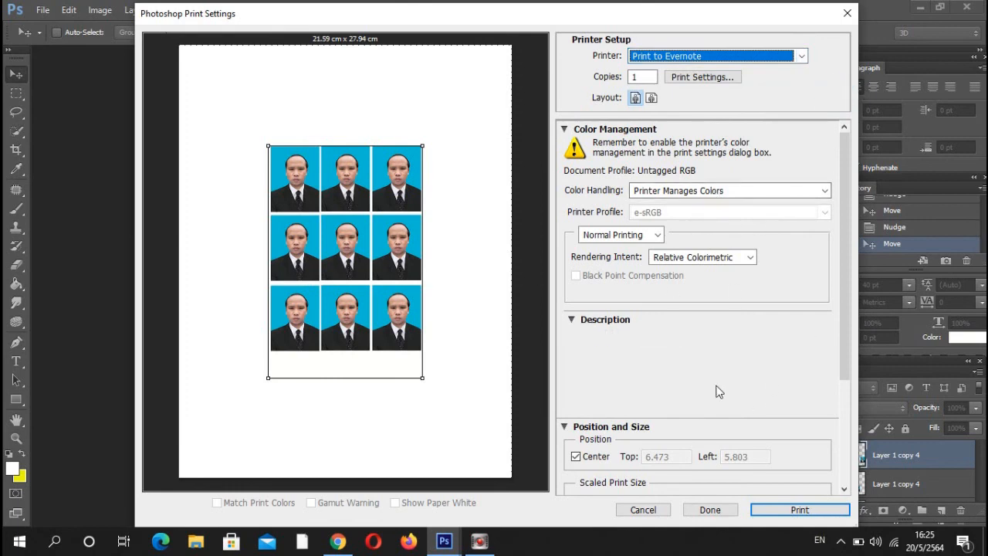
pyautogui.scroll(-4, 848, 360)
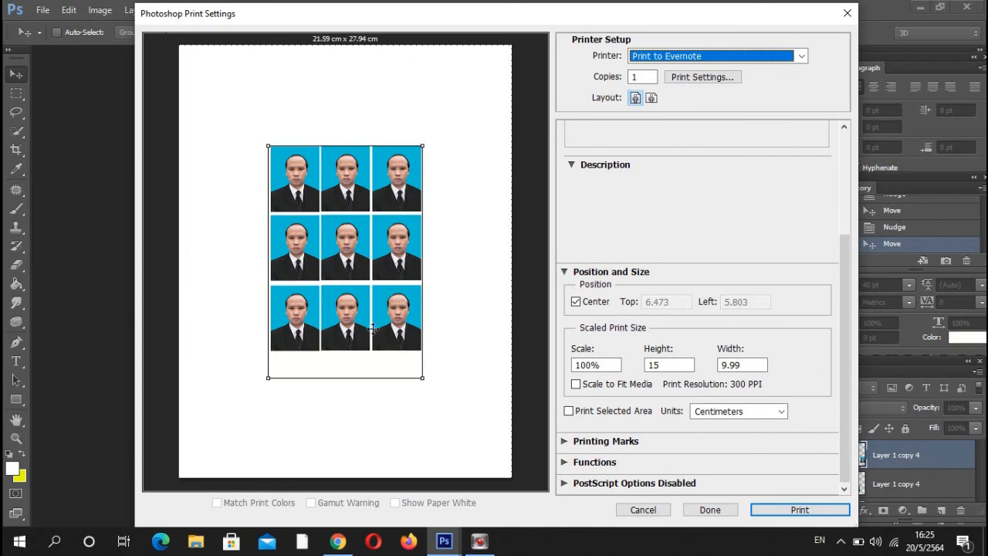
pyautogui.click(645, 510)
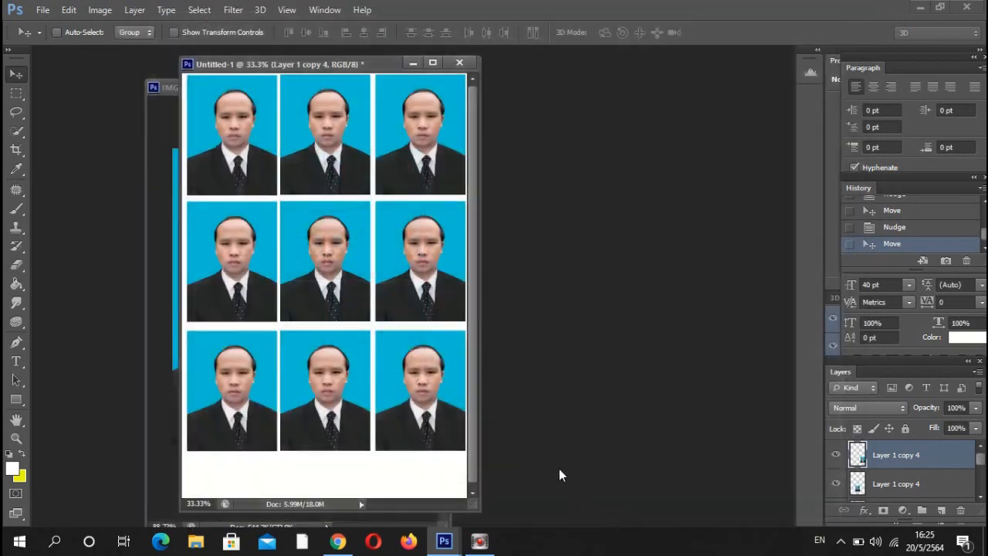